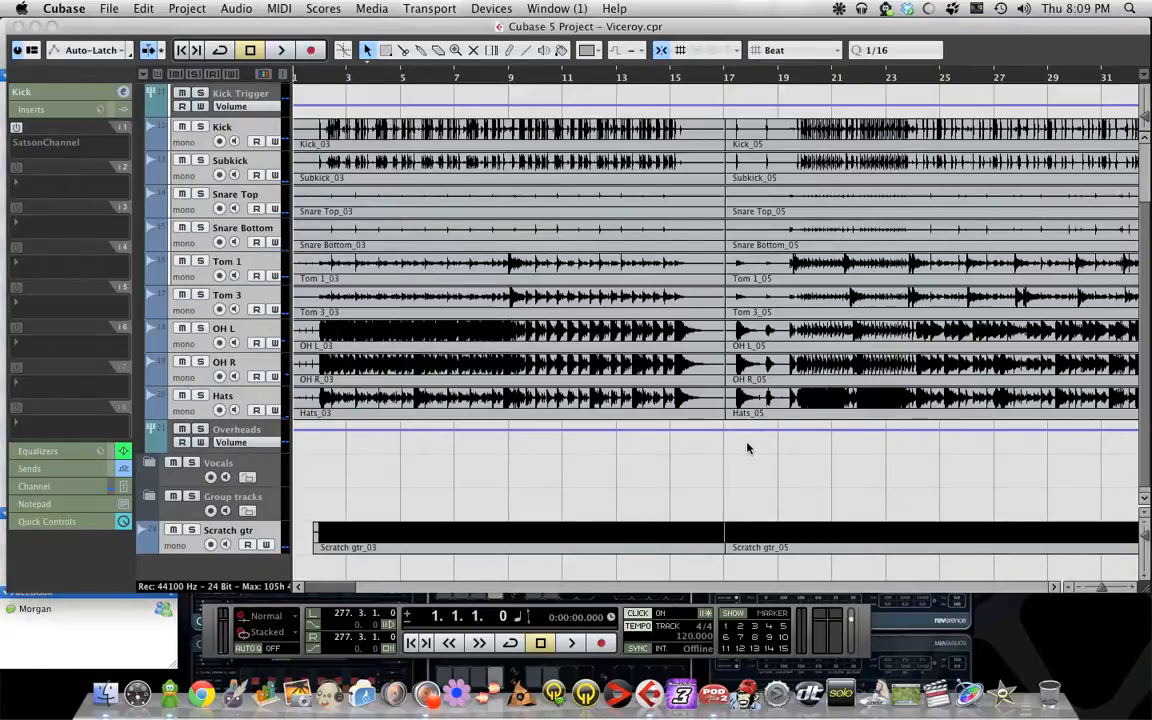
Use the Time Warp tool to move the bar 2 gridline back onto the start of the first kick hit
{"action": "left_click_drag", "start_coordinate": [308, 84], "coordinate": [287, 128]}
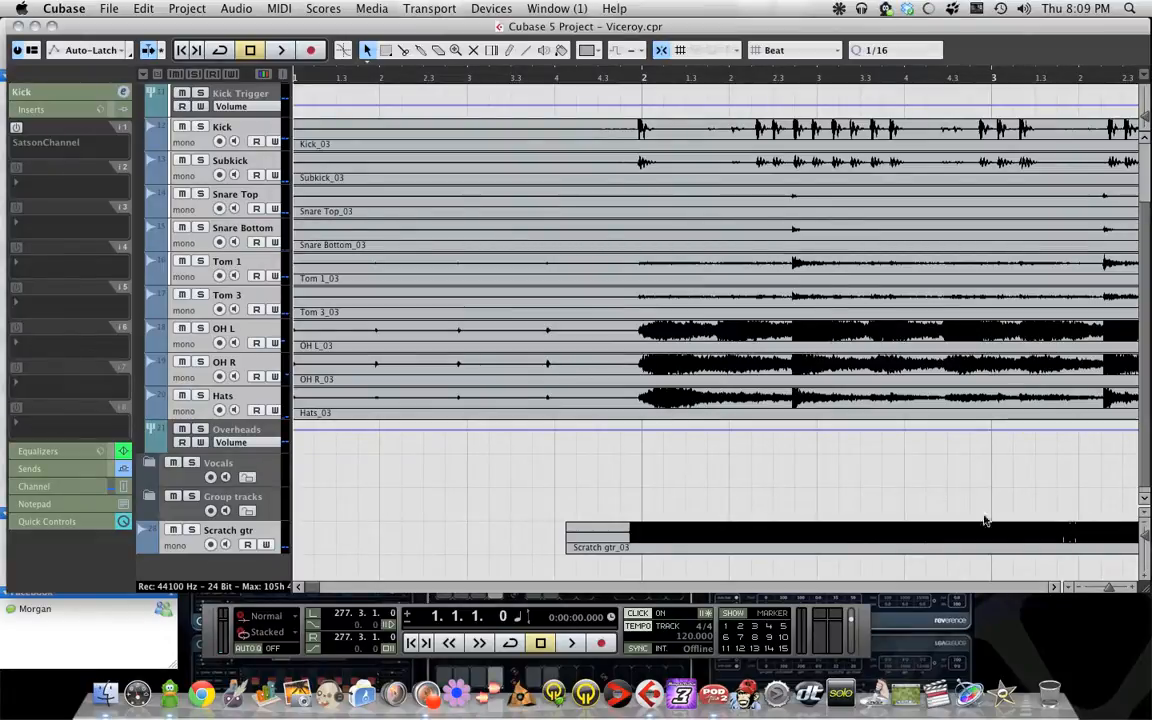
{"action": "left_click_drag", "start_coordinate": [1110, 592], "coordinate": [1112, 592]}
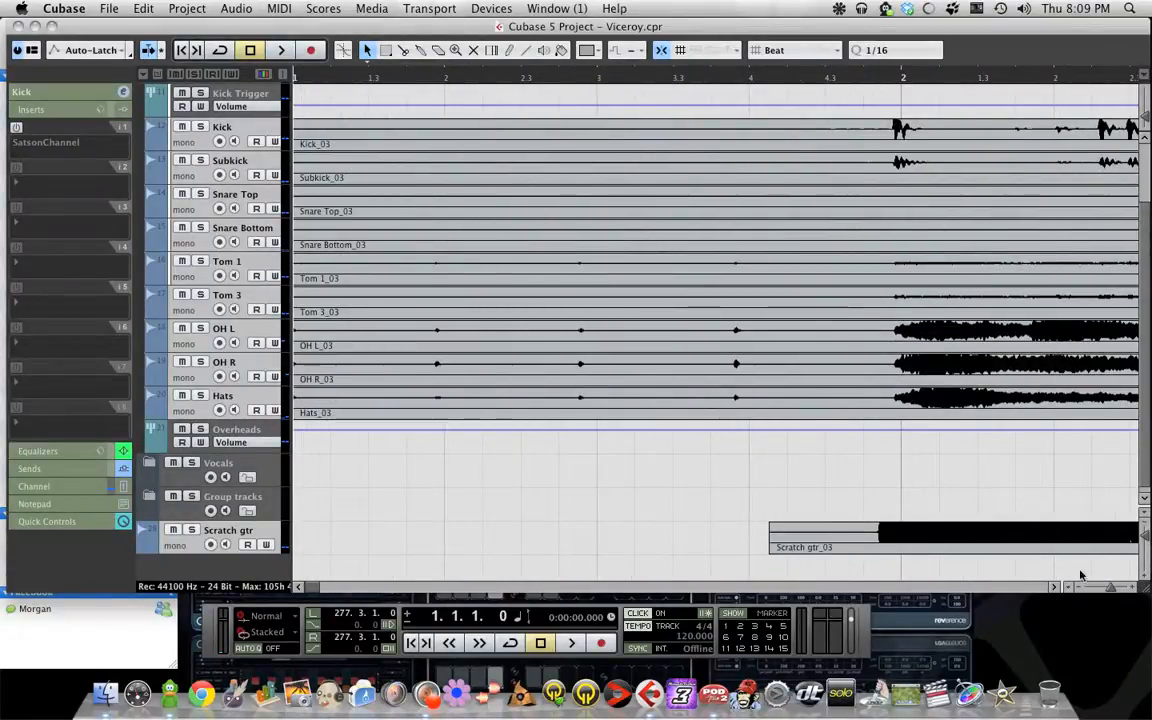
{"action": "left_click_drag", "start_coordinate": [1111, 588], "coordinate": [1111, 588]}
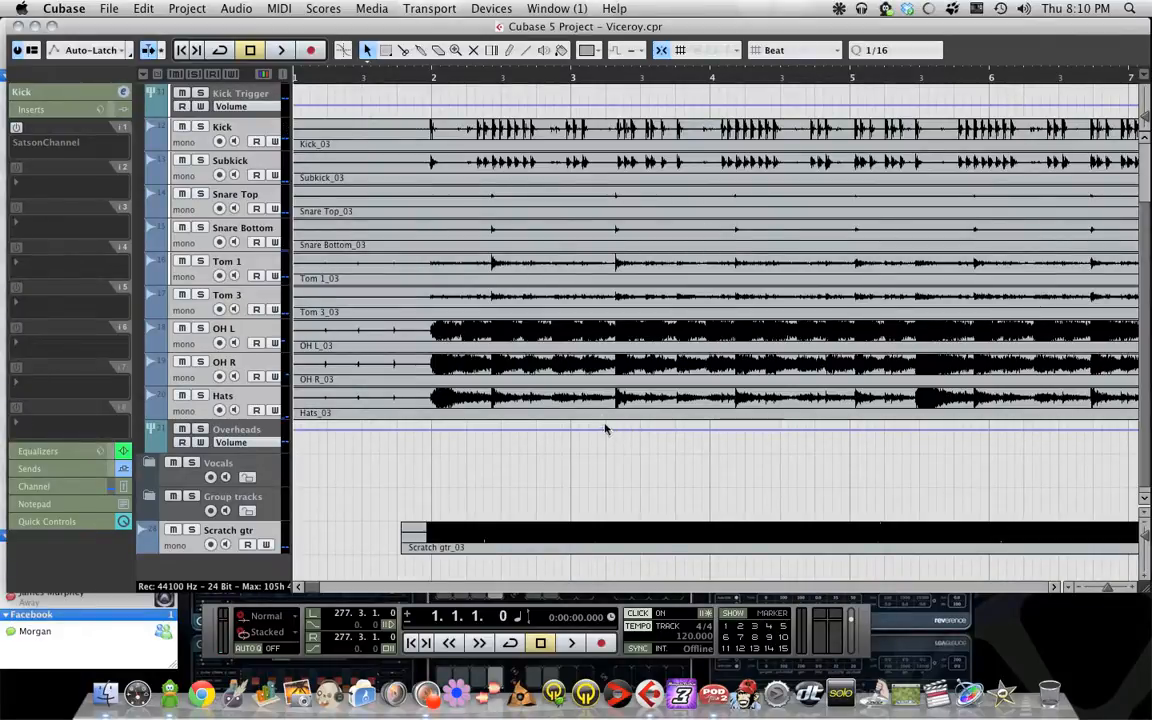
{"action": "left_click_drag", "start_coordinate": [301, 79], "coordinate": [291, 88]}
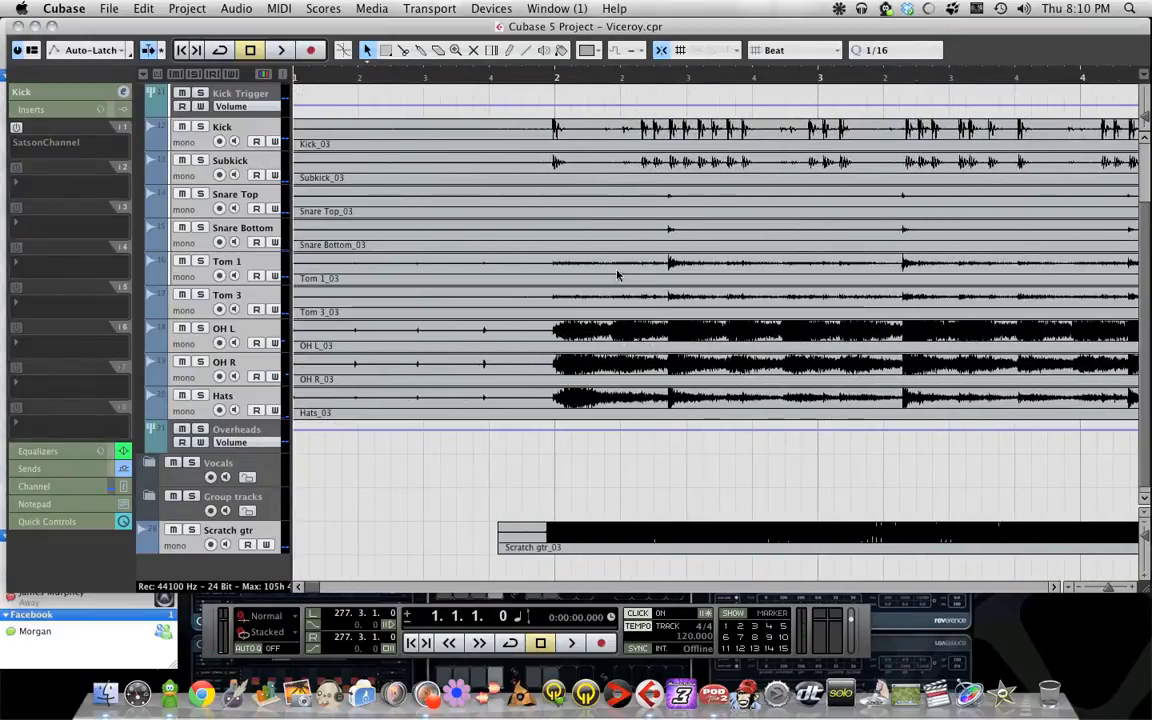
{"action": "left_click", "coordinate": [492, 54]}
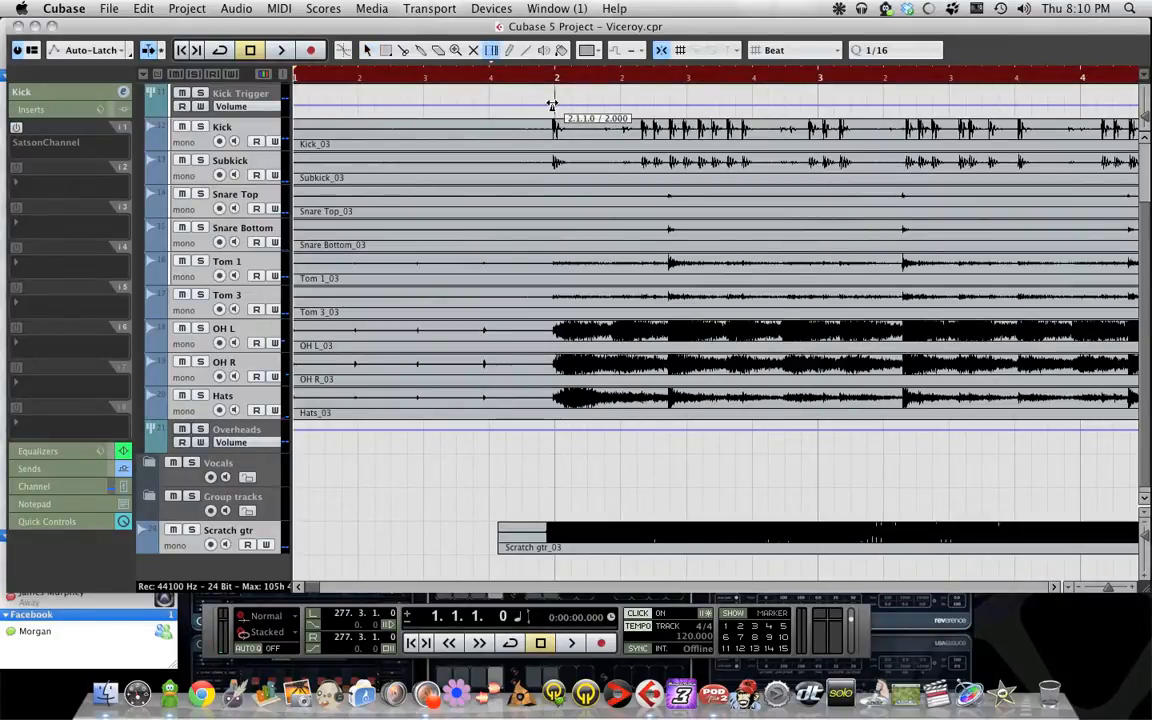
{"action": "left_click_drag", "start_coordinate": [553, 82], "coordinate": [545, 115]}
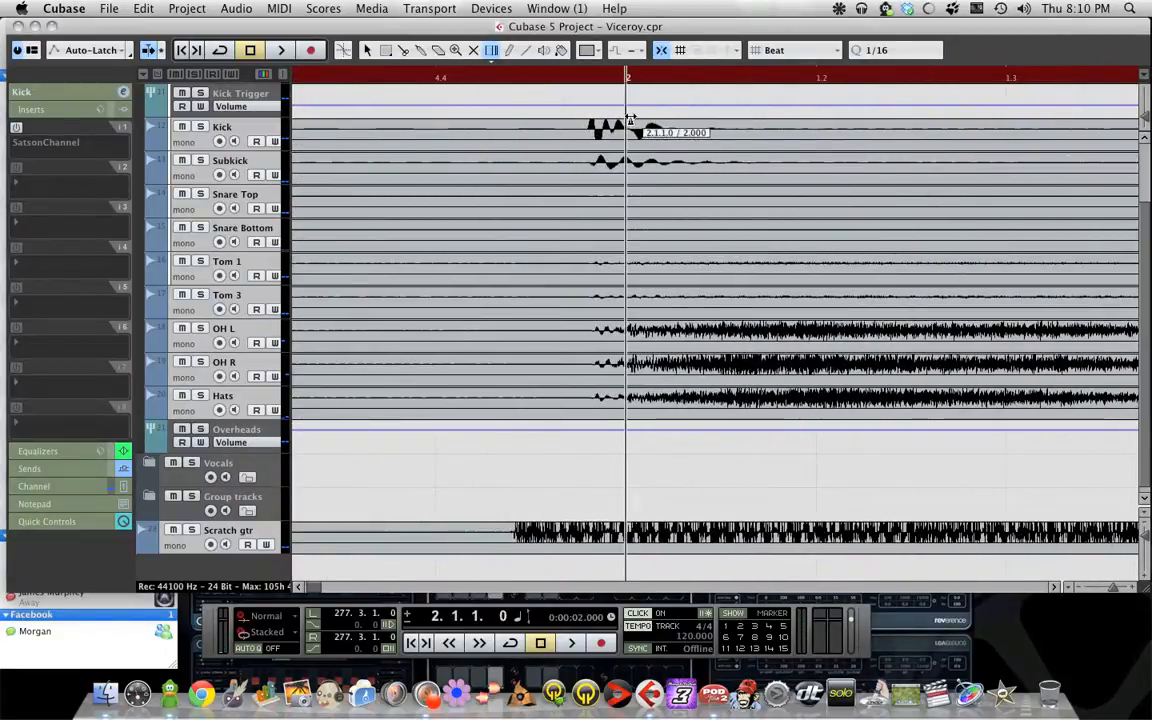
{"action": "left_click_drag", "start_coordinate": [629, 120], "coordinate": [588, 121]}
Warp beat 2 of bar 1 onto the start of the matching count-in hit in the overhead tracks
{"action": "left_click_drag", "start_coordinate": [1117, 587], "coordinate": [1105, 589]}
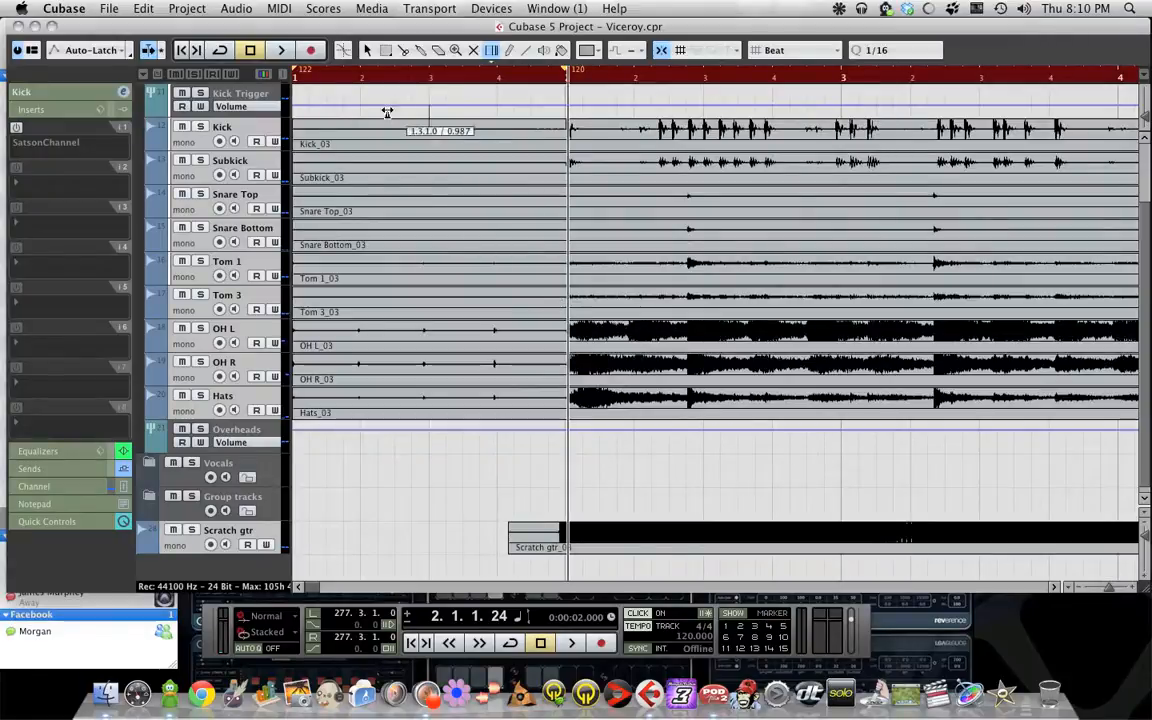
{"action": "mouse_move", "coordinate": [359, 79]}
{"action": "left_mouse_down"}
{"action": "mouse_move", "coordinate": [347, 134]}
{"action": "mouse_move", "coordinate": [476, 465]}
{"action": "mouse_move", "coordinate": [400, 87]}
{"action": "mouse_move", "coordinate": [399, 103]}
{"action": "mouse_move", "coordinate": [630, 386]}
{"action": "mouse_move", "coordinate": [632, 465]}
{"action": "left_mouse_up"}
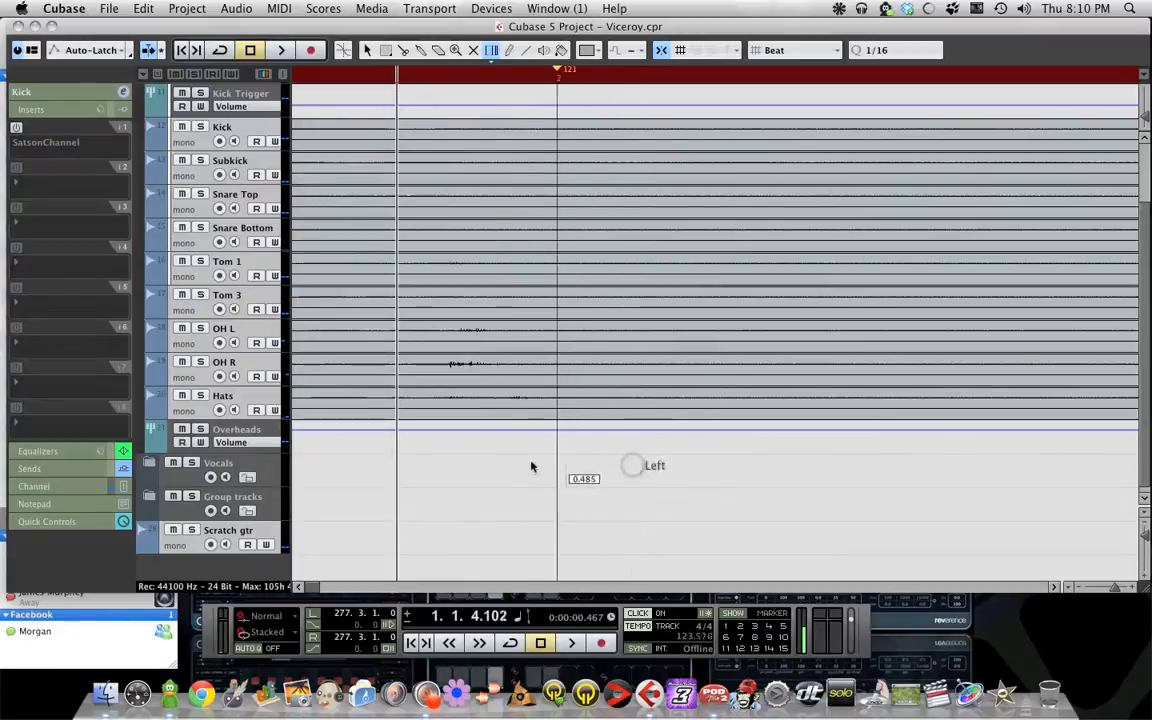
{"action": "left_click_drag", "start_coordinate": [532, 466], "coordinate": [450, 460]}
Warp beats 3 and 4 of bar 1 onto the starts of their count-in hits in the overhead tracks
{"action": "left_click_drag", "start_coordinate": [1117, 588], "coordinate": [1112, 588]}
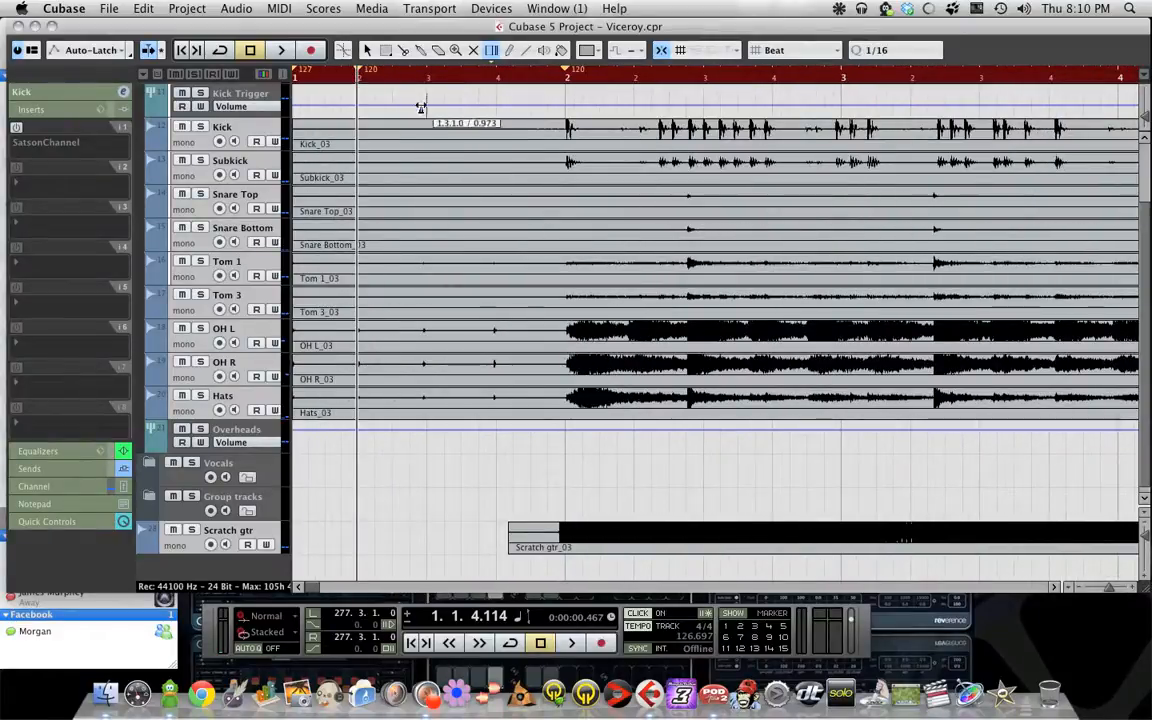
{"action": "left_click_drag", "start_coordinate": [422, 78], "coordinate": [435, 453]}
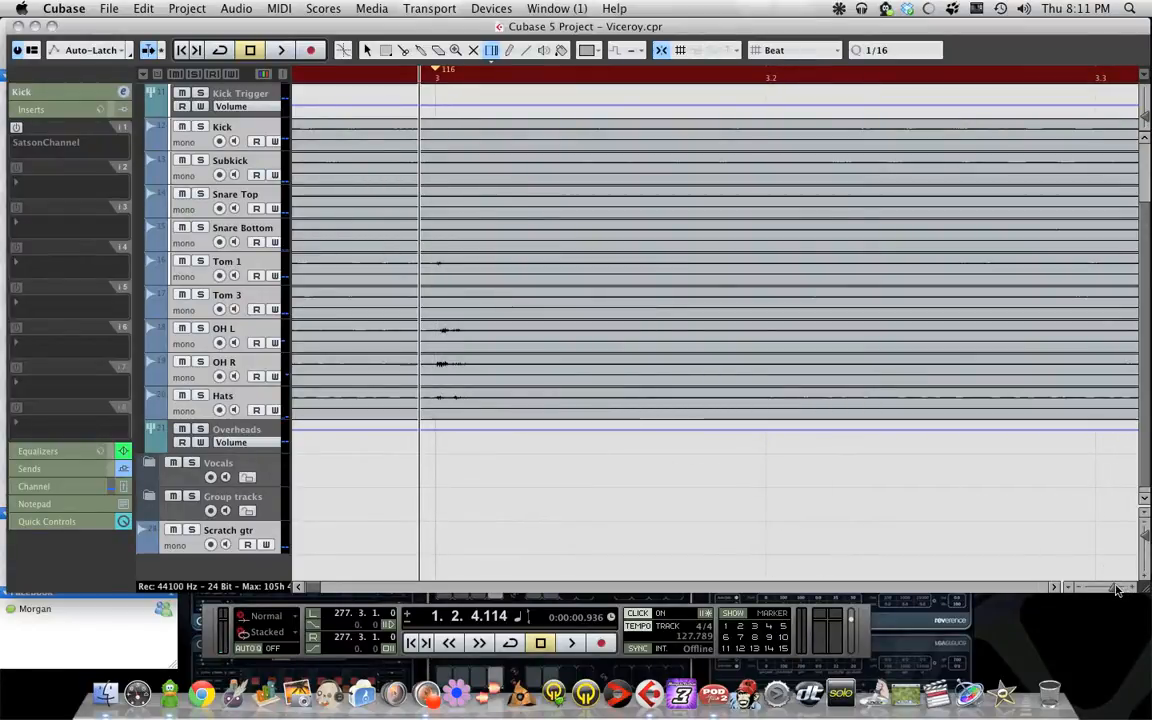
{"action": "left_click_drag", "start_coordinate": [1116, 589], "coordinate": [1106, 589]}
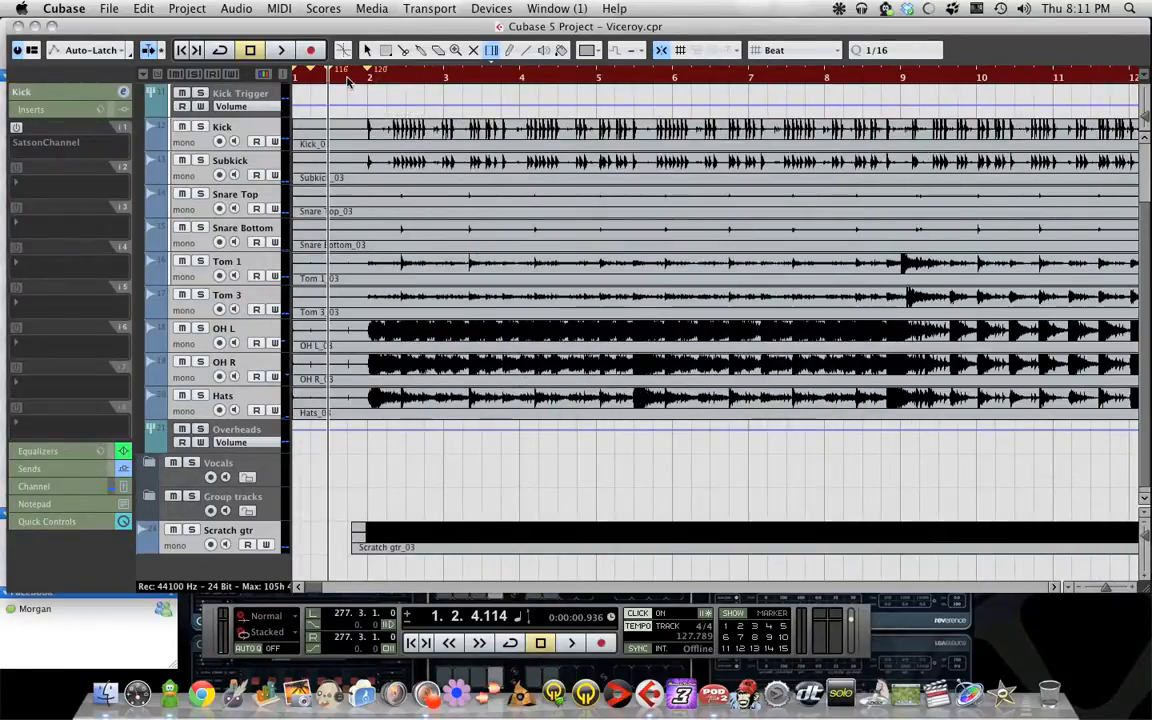
{"action": "left_click_drag", "start_coordinate": [347, 82], "coordinate": [342, 167]}
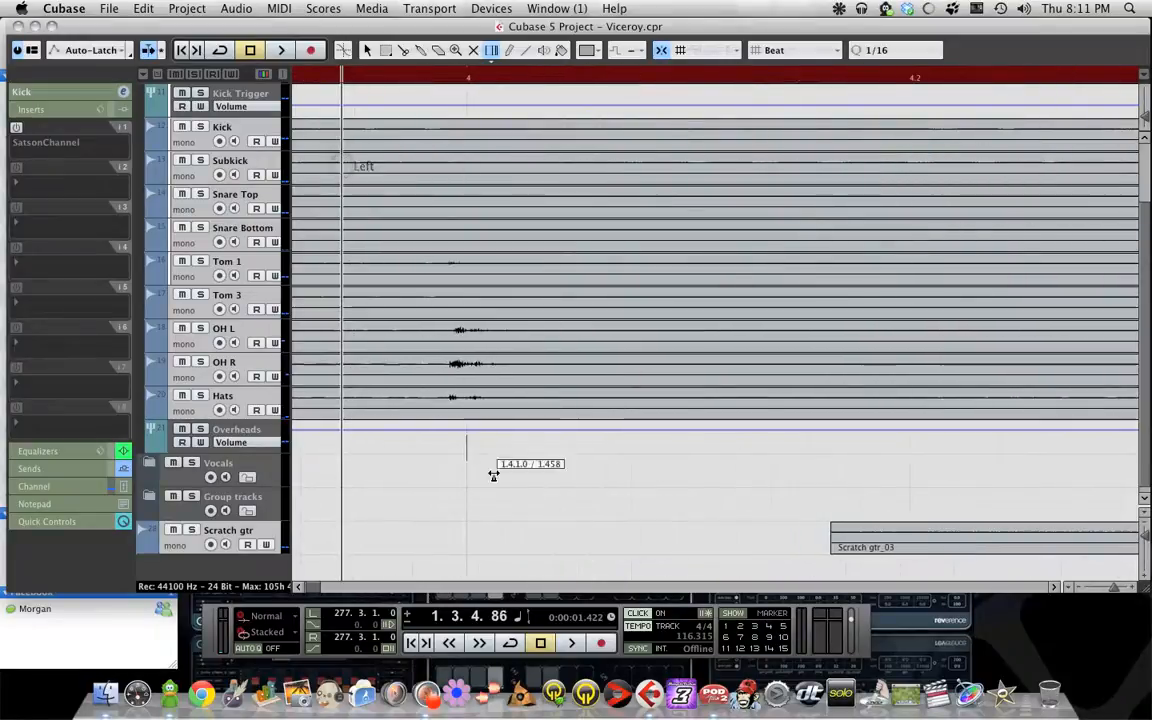
{"action": "left_click_drag", "start_coordinate": [468, 455], "coordinate": [448, 453]}
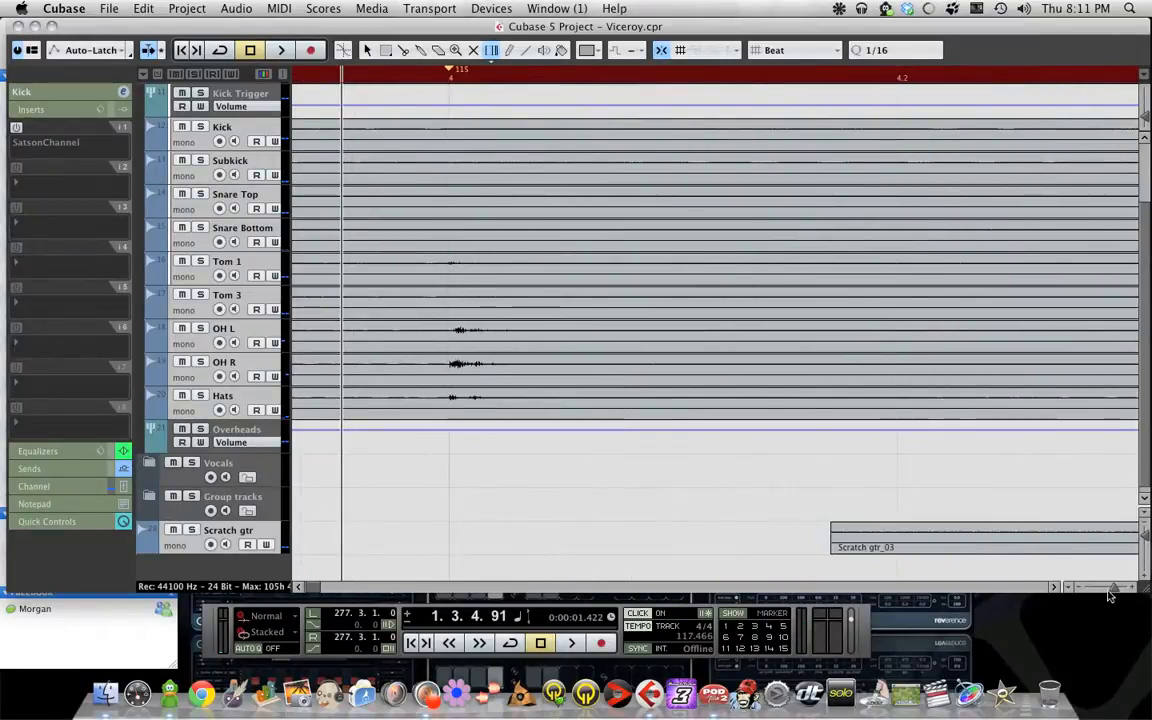
Play the count-in from the project start into bar 2 twice to check the warped beats against the metronome click
{"action": "left_click_drag", "start_coordinate": [1111, 587], "coordinate": [1100, 587]}
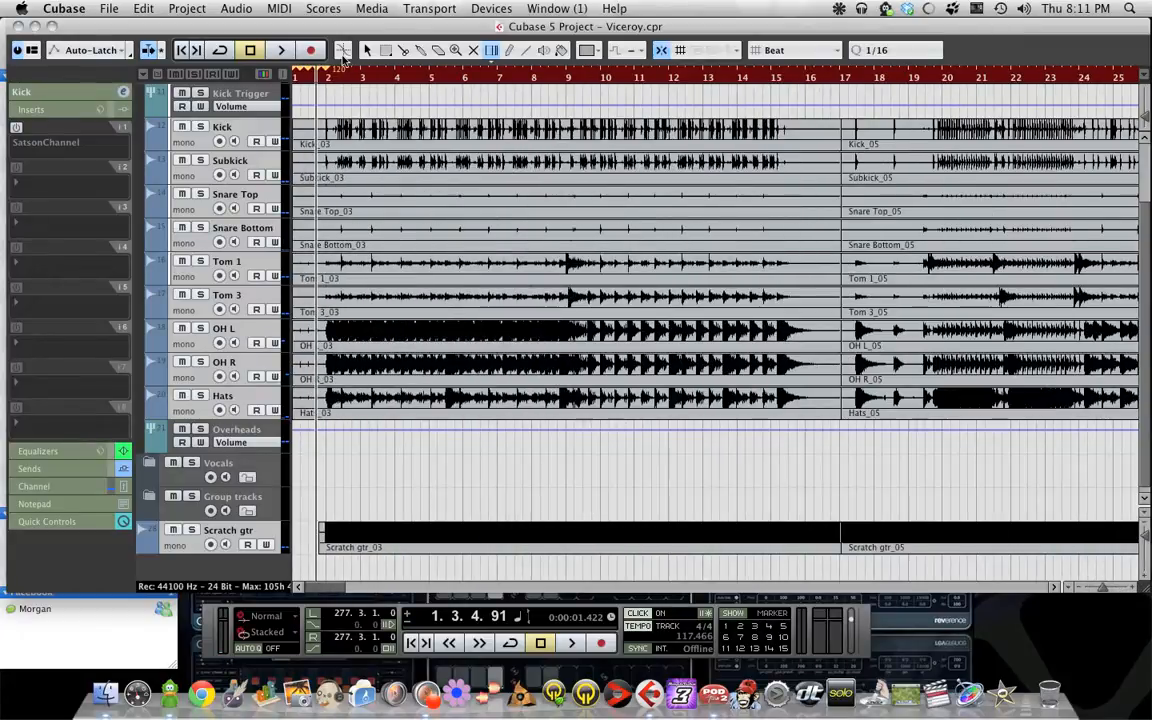
{"action": "left_click_drag", "start_coordinate": [338, 78], "coordinate": [331, 106]}
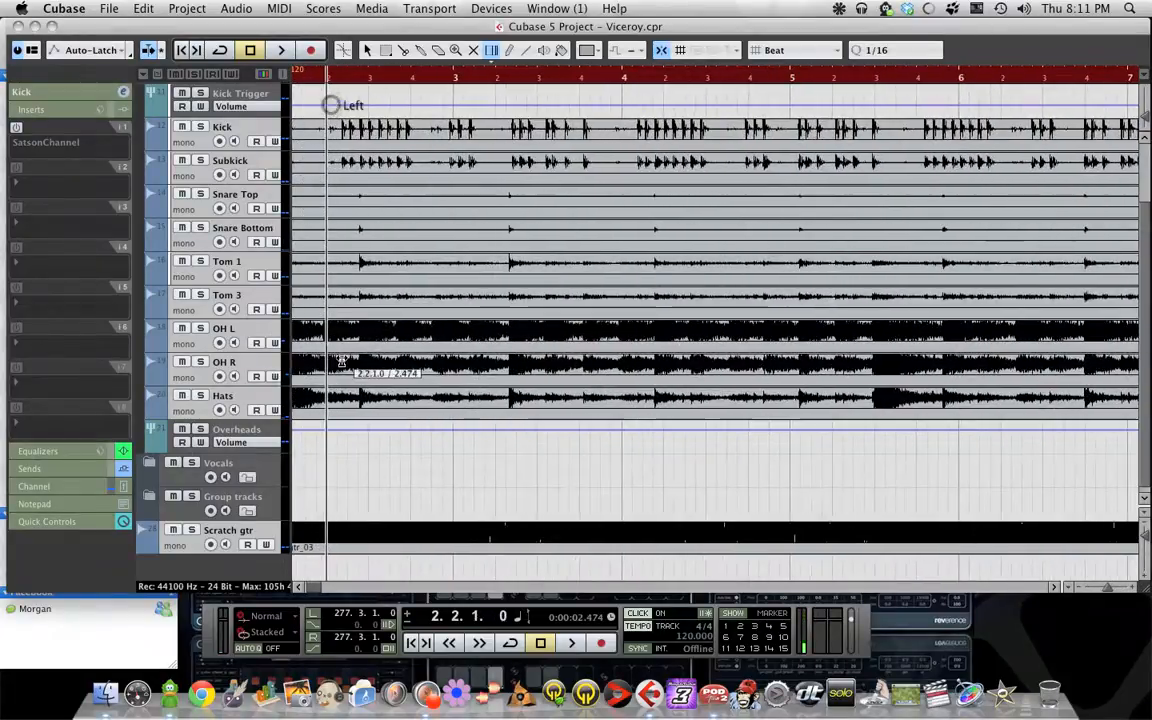
{"action": "scroll", "coordinate": [520, 560], "scroll_direction": "left", "scroll_amount": 3}
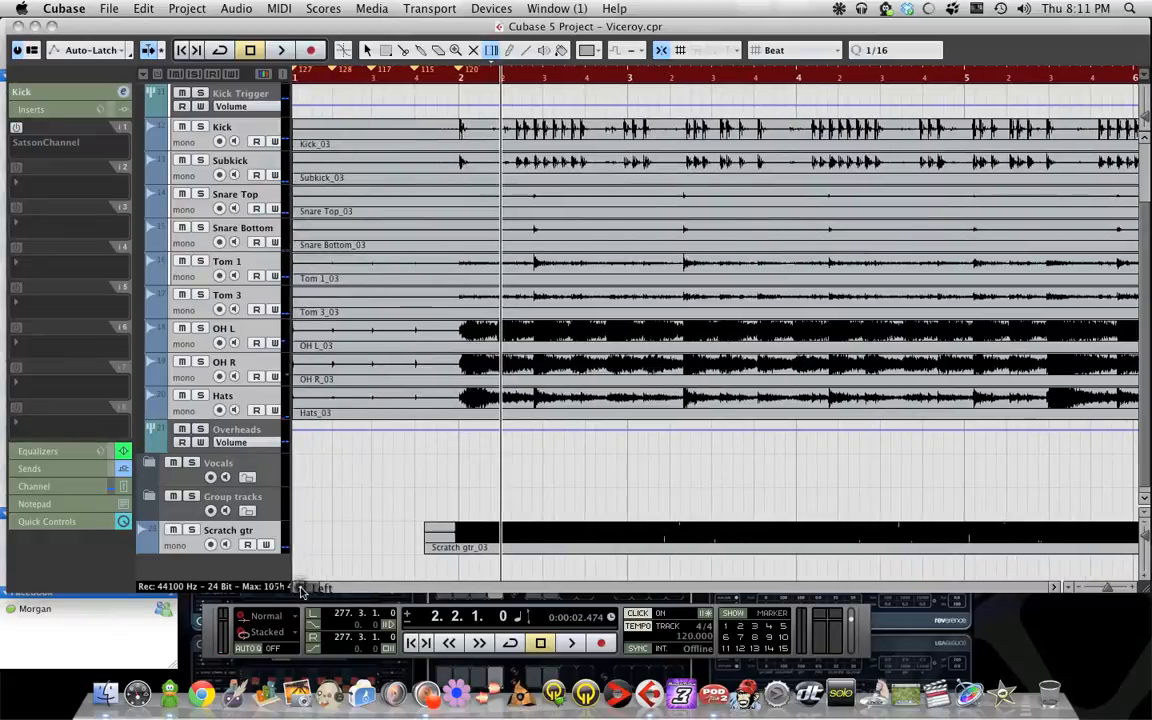
{"action": "left_click", "coordinate": [411, 643]}
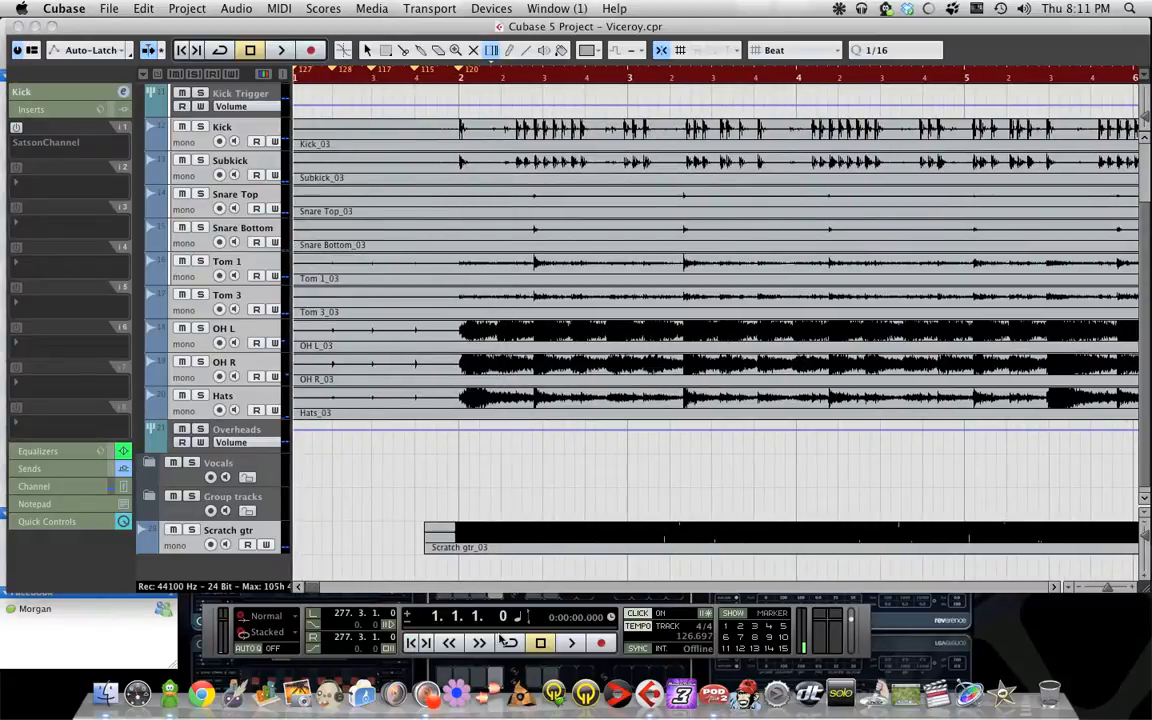
{"action": "key", "text": "space"}
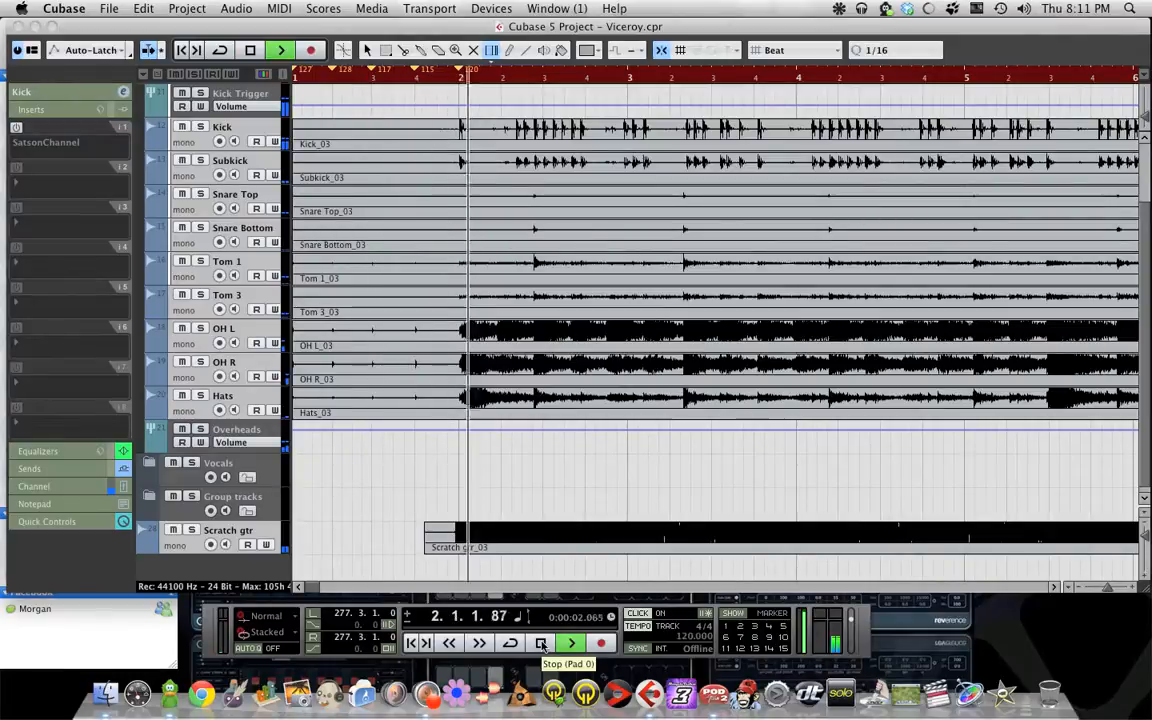
{"action": "left_click", "coordinate": [541, 644]}
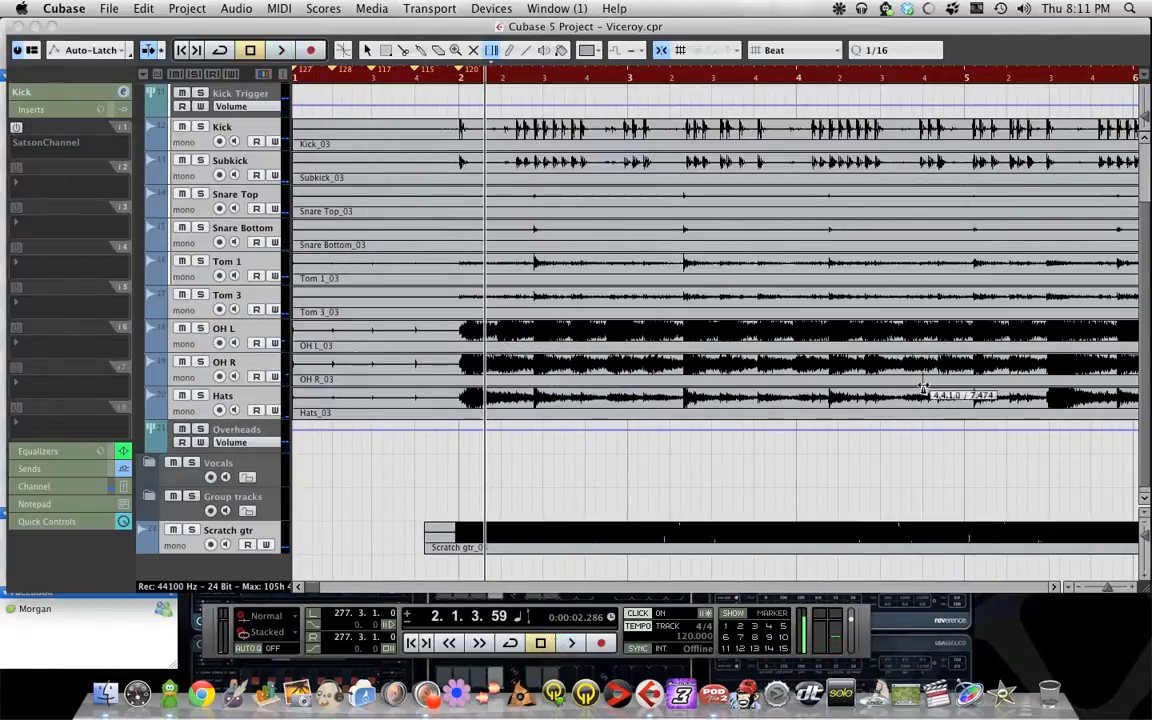
{"action": "left_click", "coordinate": [417, 644]}
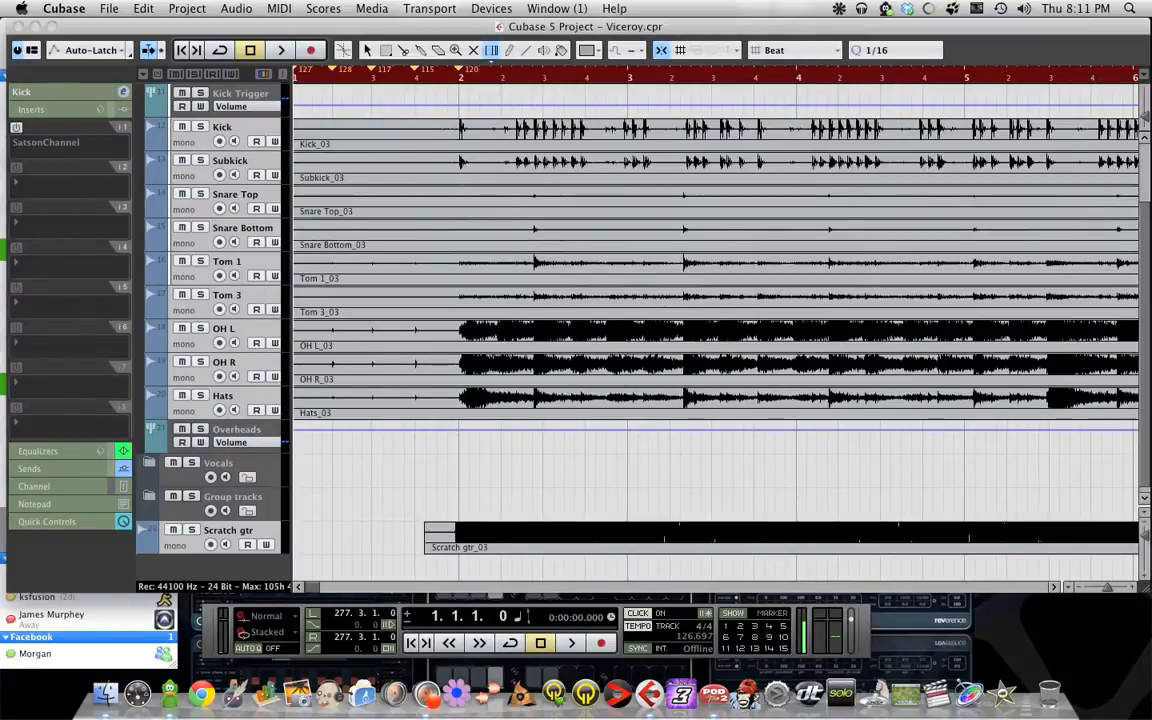
{"action": "key", "text": "space"}
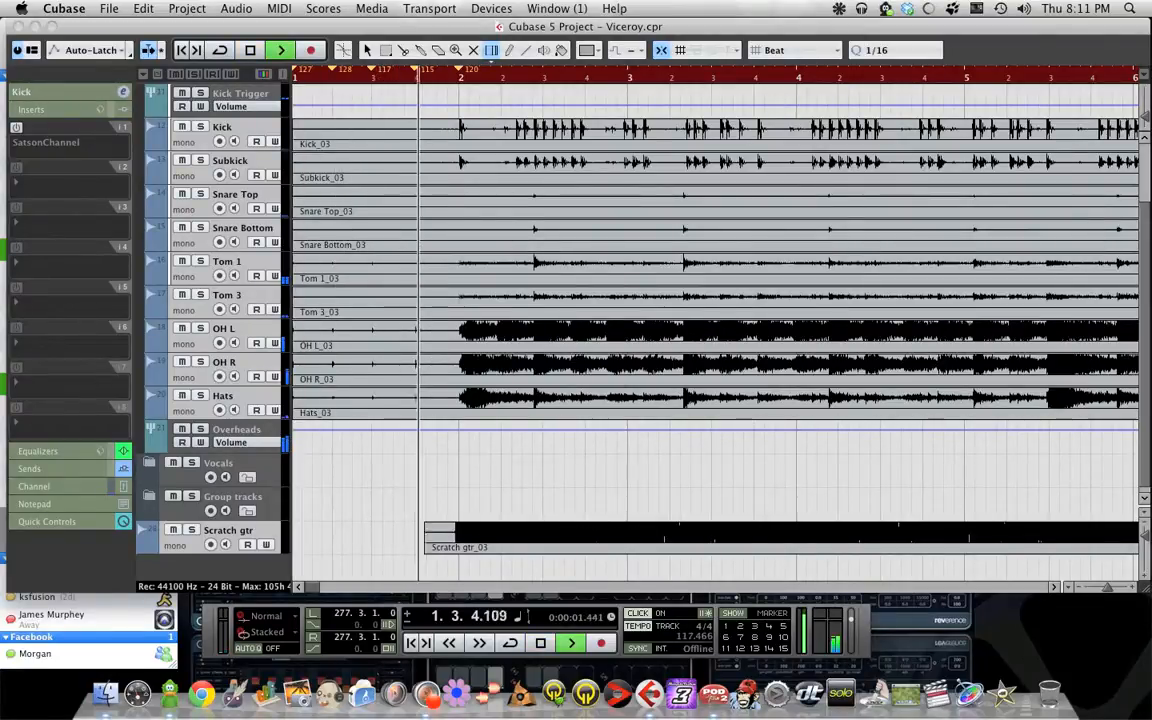
{"action": "key", "text": "space"}
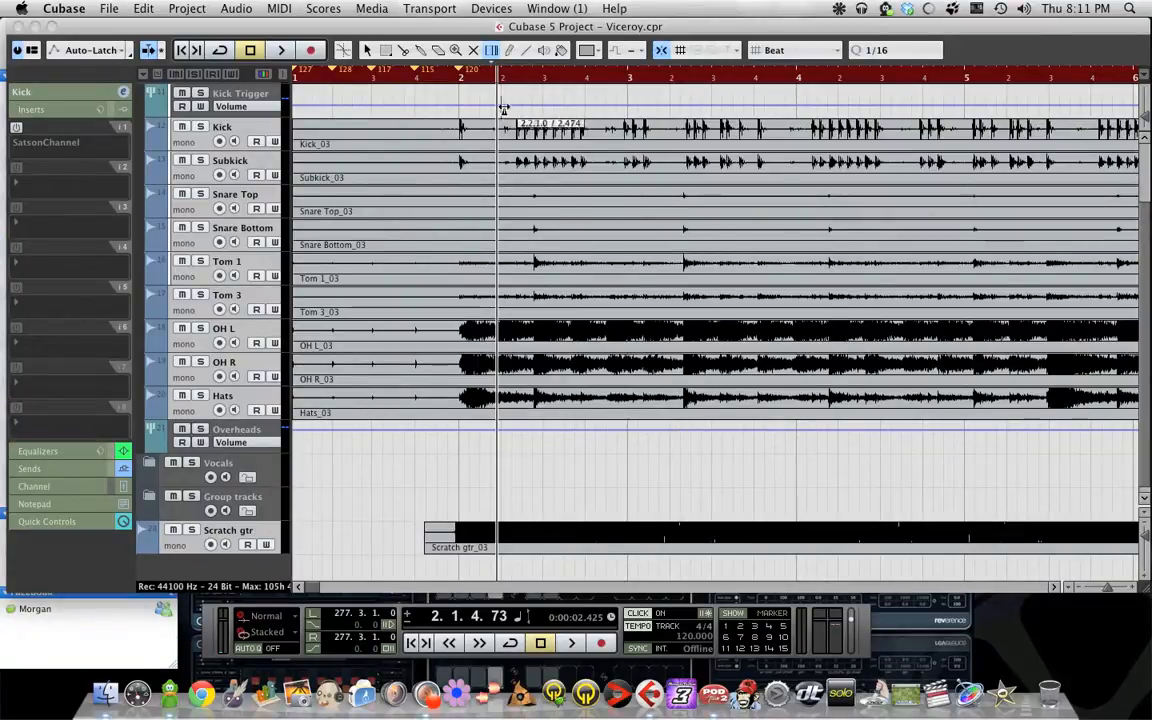
Turn off the metronome click and snapping, with the playhead placed at beat 4 of bar 1
{"action": "left_click_drag", "start_coordinate": [487, 82], "coordinate": [485, 87]}
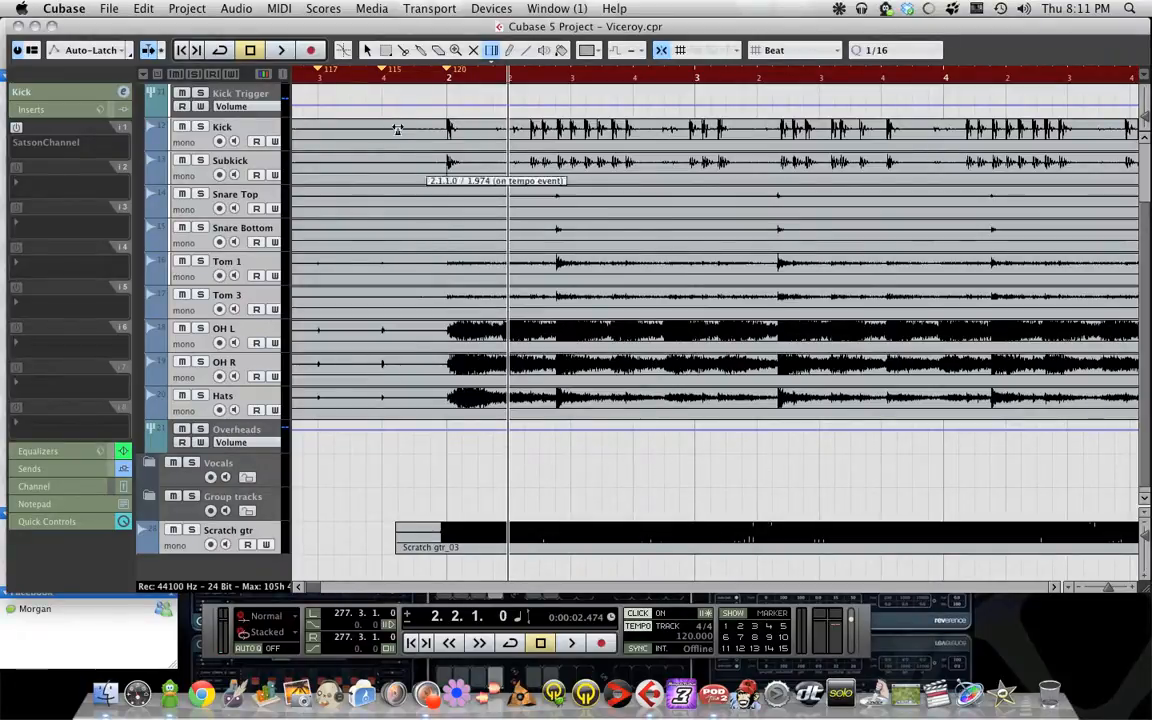
{"action": "left_click", "coordinate": [370, 78]}
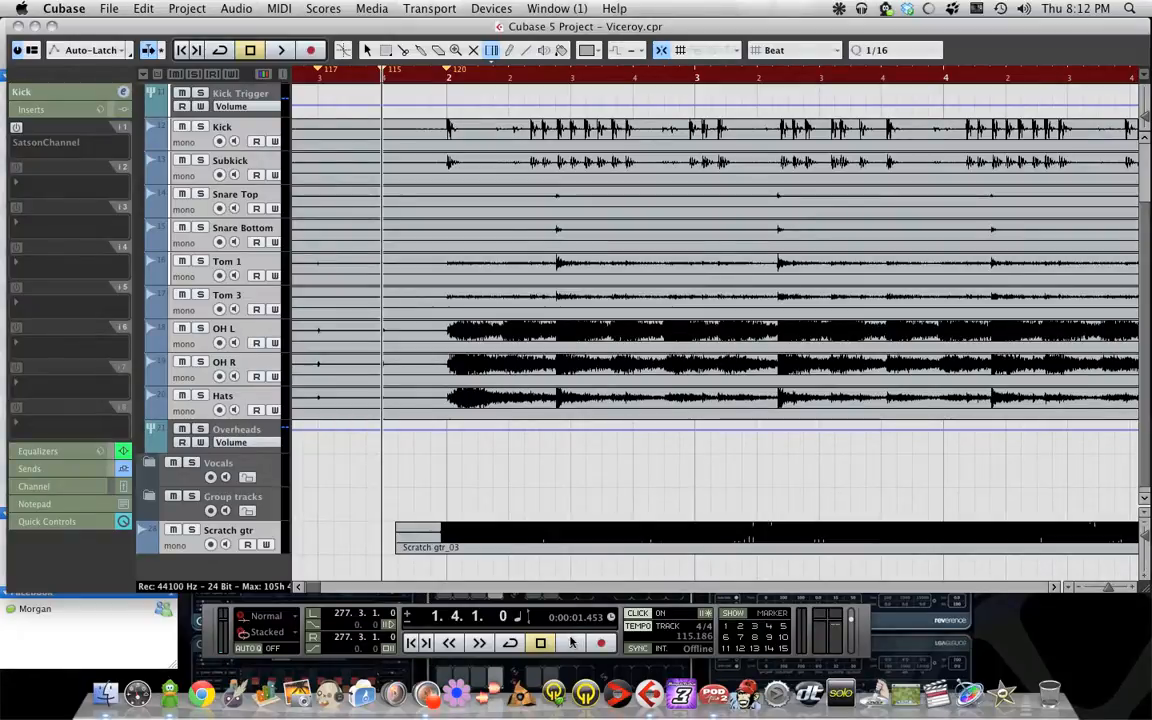
{"action": "left_click", "coordinate": [637, 613]}
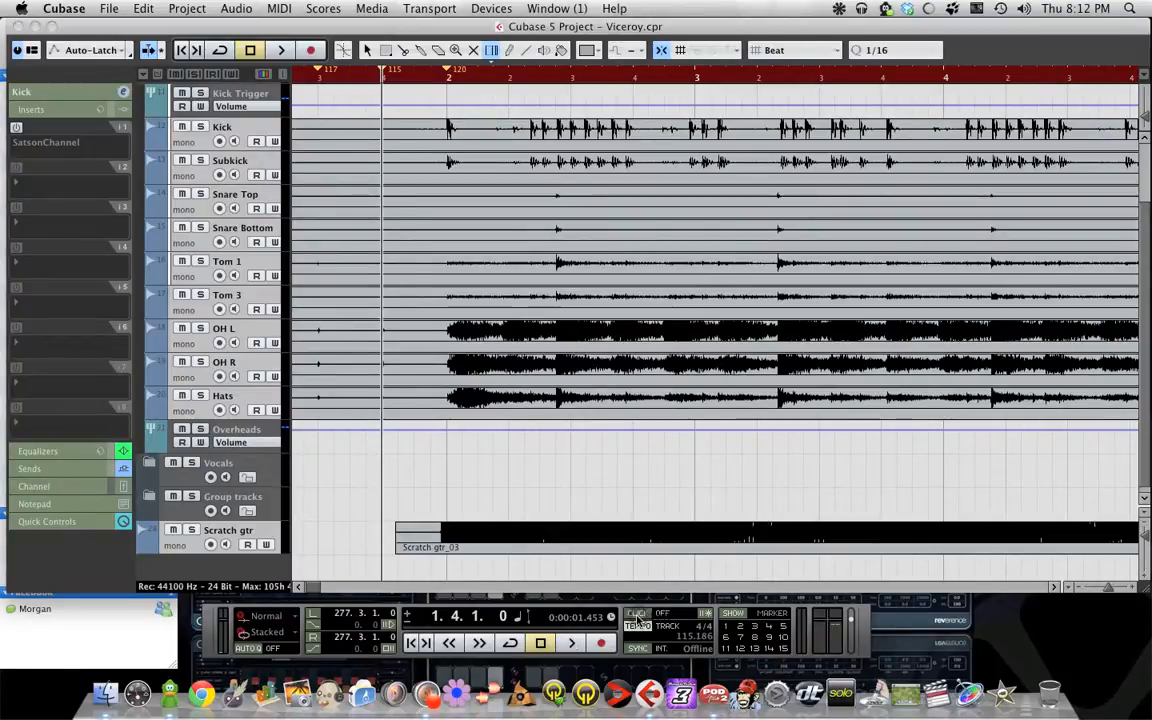
{"action": "left_click", "coordinate": [418, 78]}
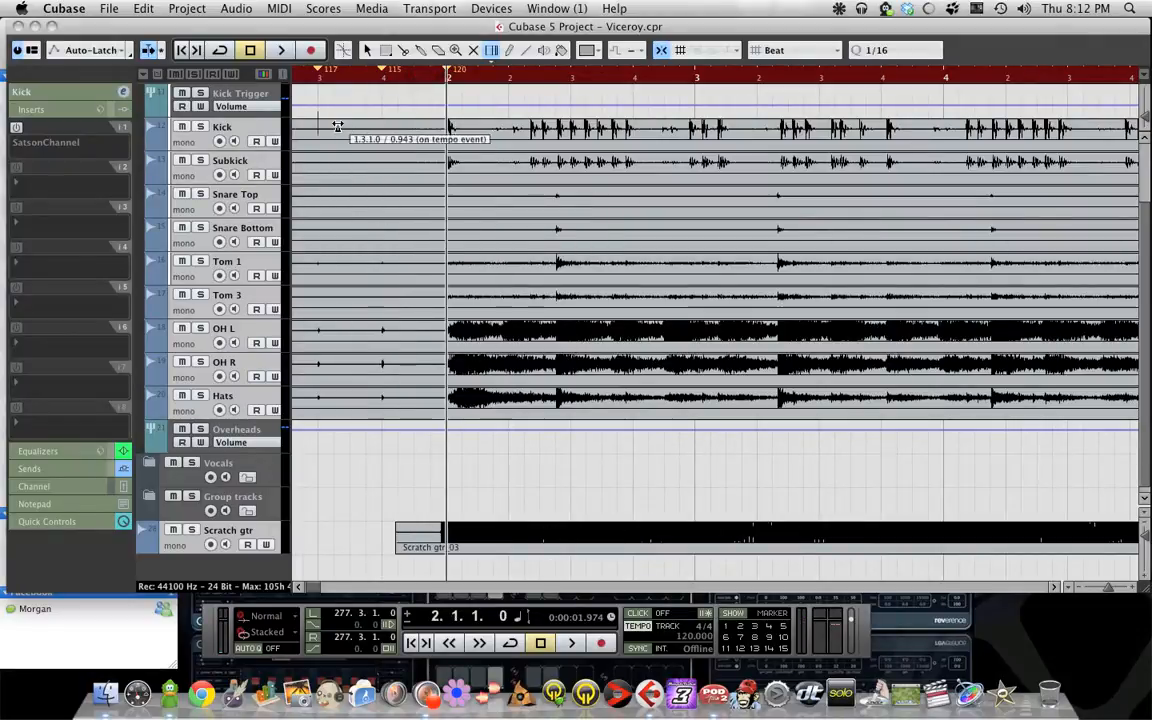
{"action": "left_click", "coordinate": [359, 80]}
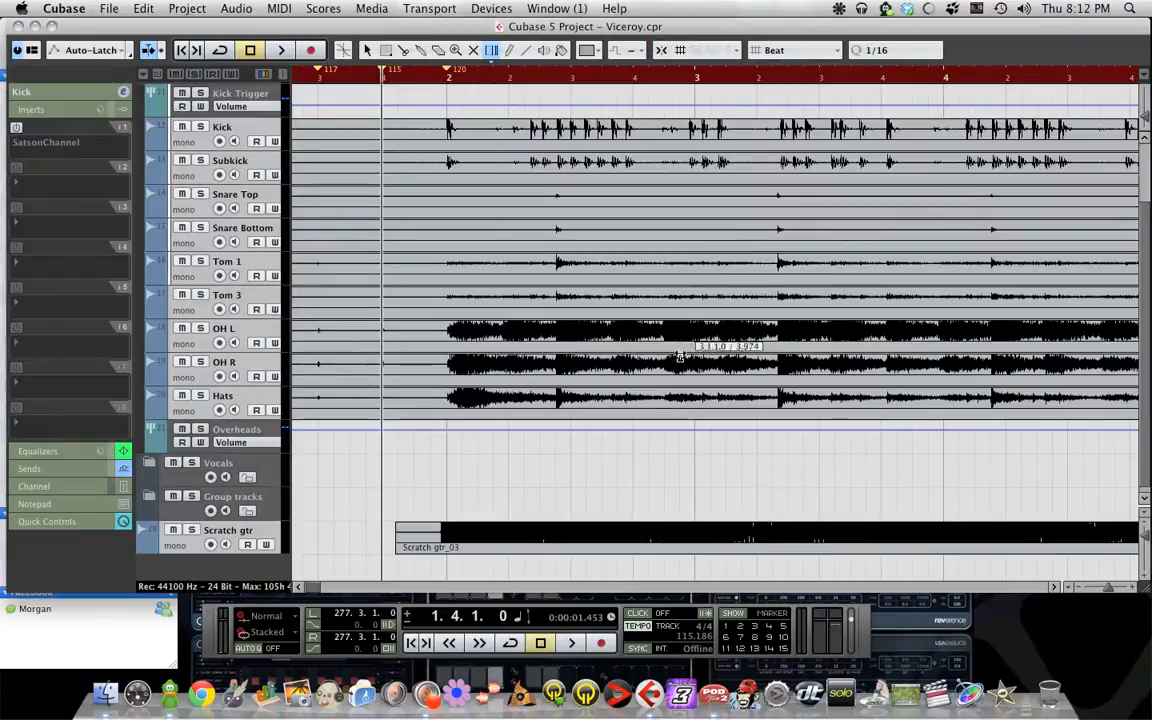
Play from beat 4 of bar 1 past bar 3, and warp the bar 3 gridline back onto the preceding overhead cymbal hit
{"action": "left_click", "coordinate": [572, 644]}
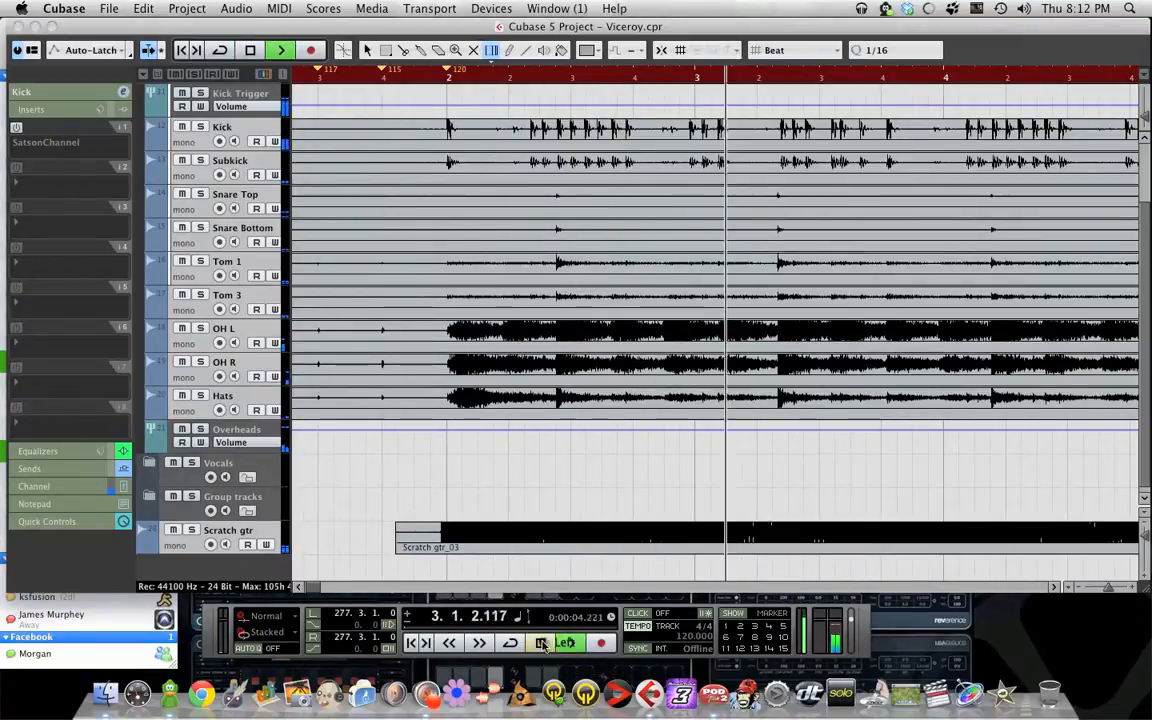
{"action": "left_click", "coordinate": [541, 644]}
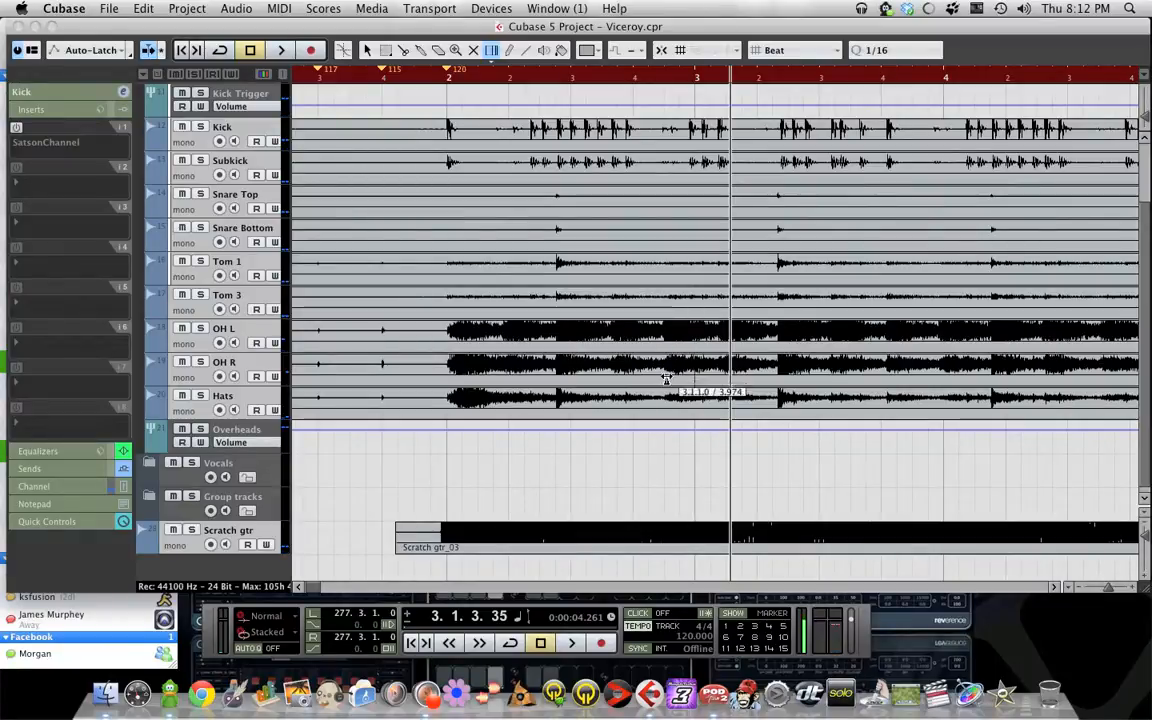
{"action": "left_click_drag", "start_coordinate": [699, 445], "coordinate": [663, 441]}
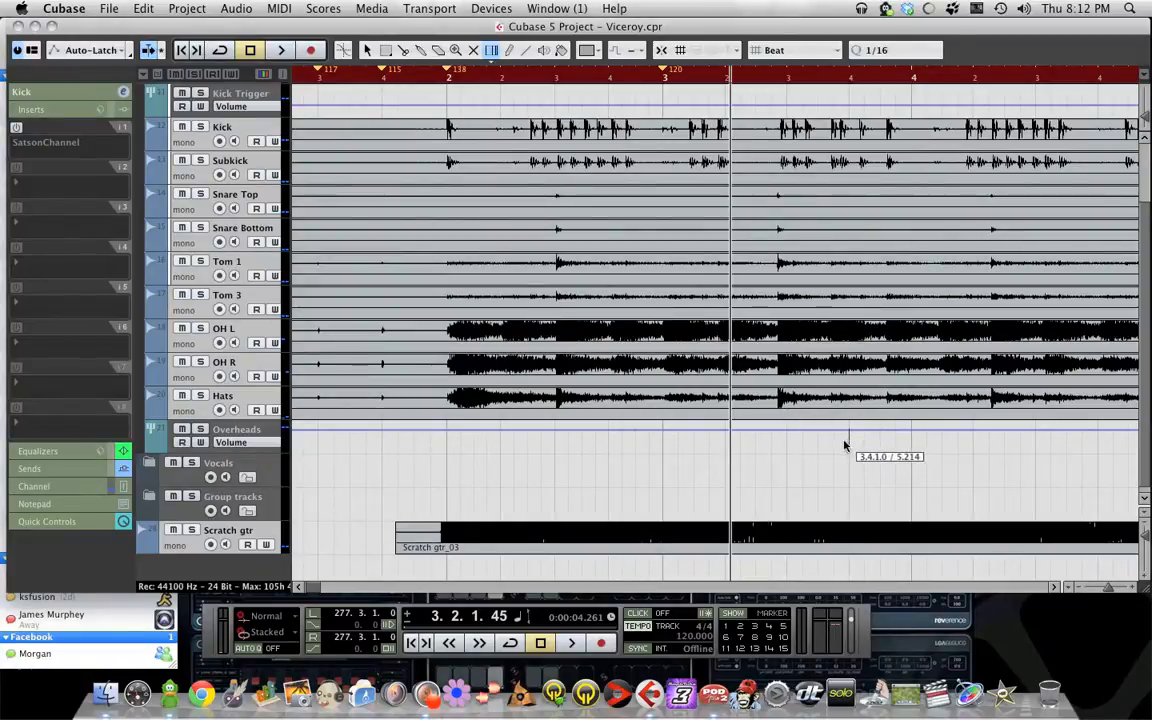
Play from just before bar 2 up to bar 4, and warp the bar 4 gridline back onto the preceding kick hit
{"action": "left_click", "coordinate": [416, 76]}
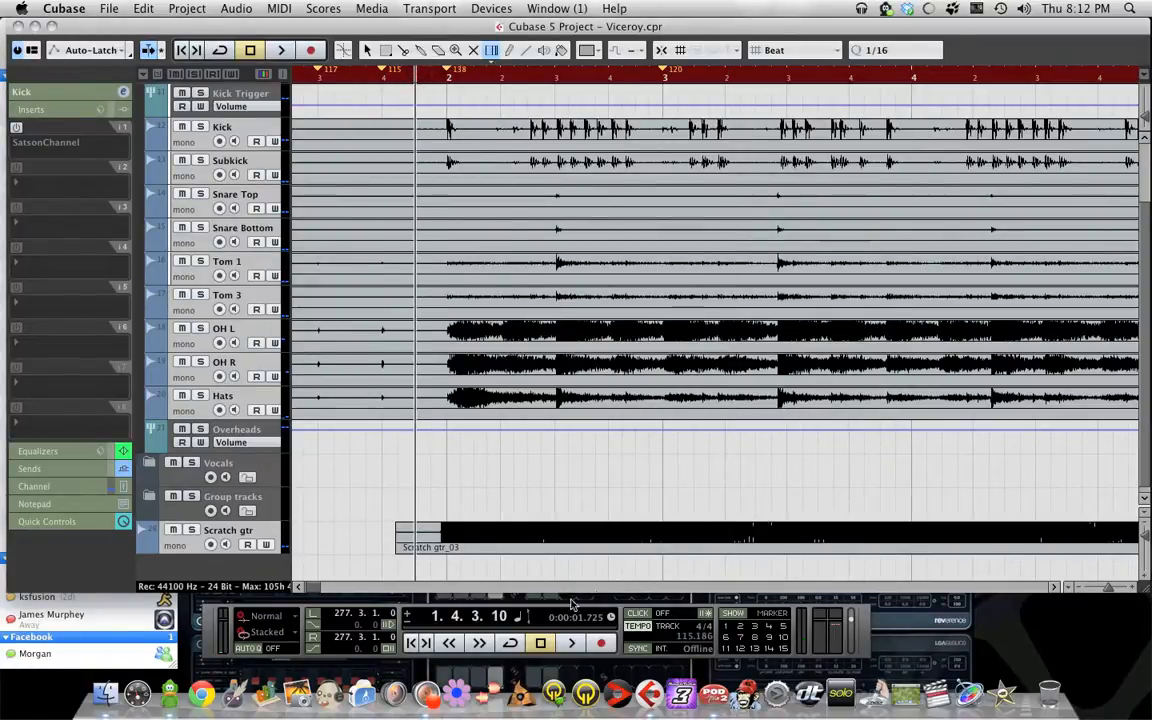
{"action": "left_click", "coordinate": [571, 644]}
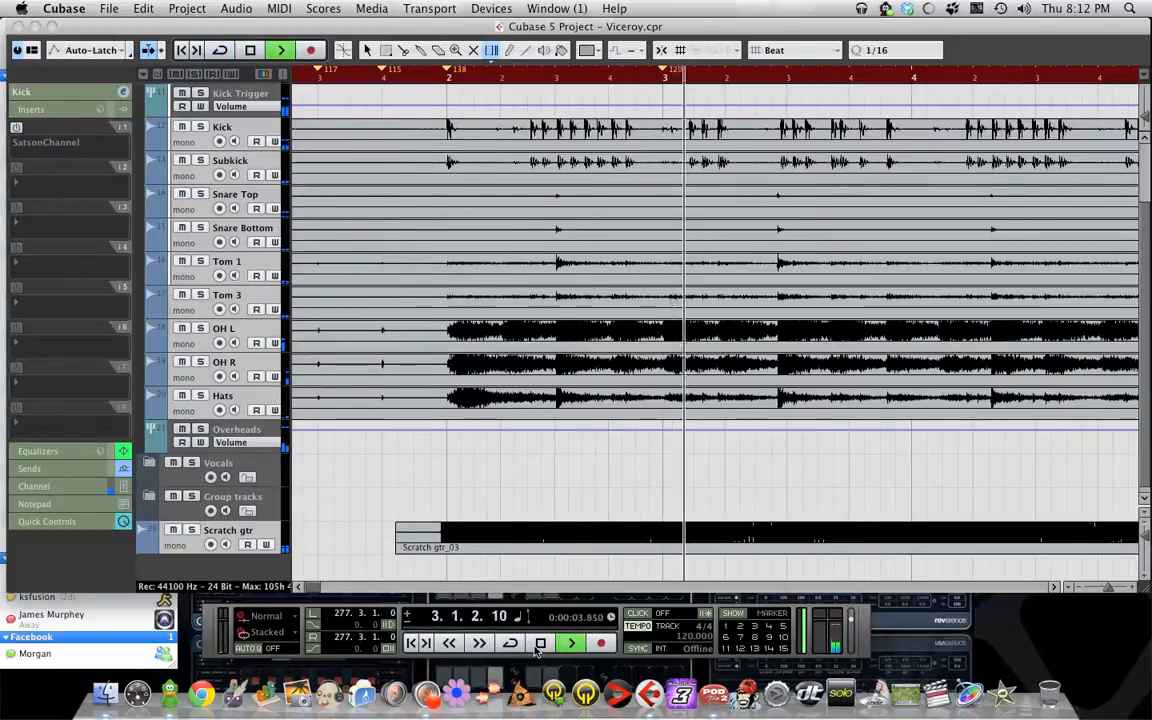
{"action": "left_click", "coordinate": [540, 644]}
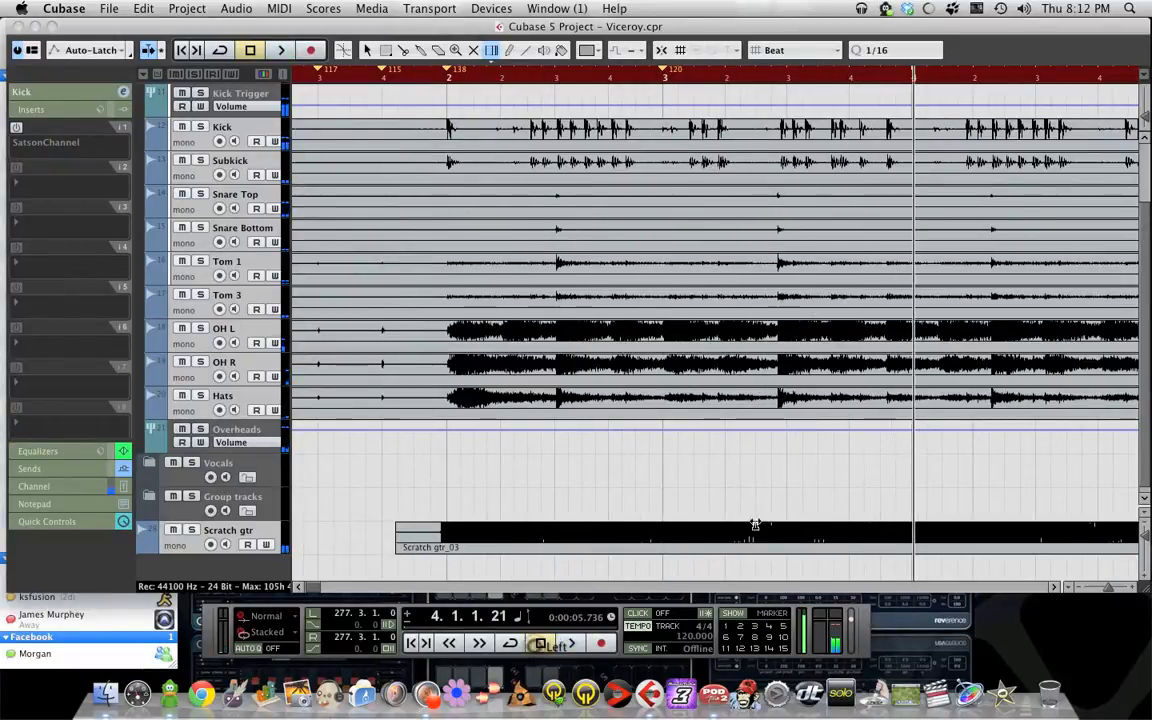
{"action": "left_click_drag", "start_coordinate": [910, 451], "coordinate": [887, 454]}
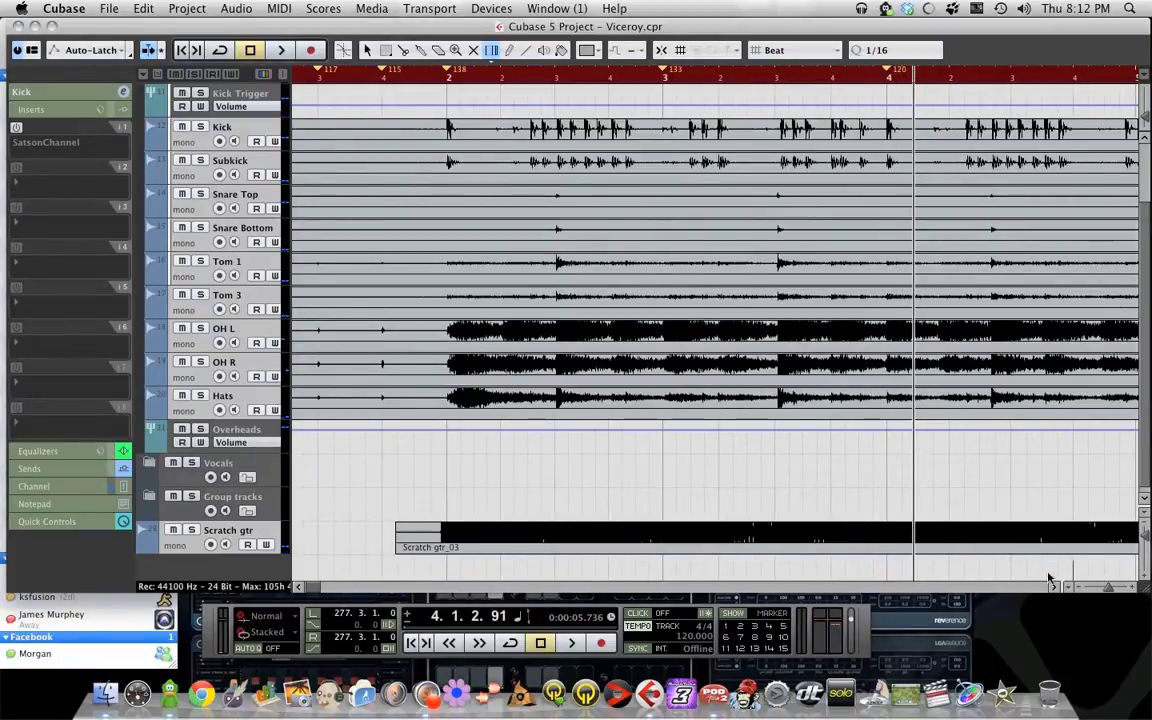
{"action": "scroll", "coordinate": [1030, 582], "scroll_direction": "right", "scroll_amount": 10}
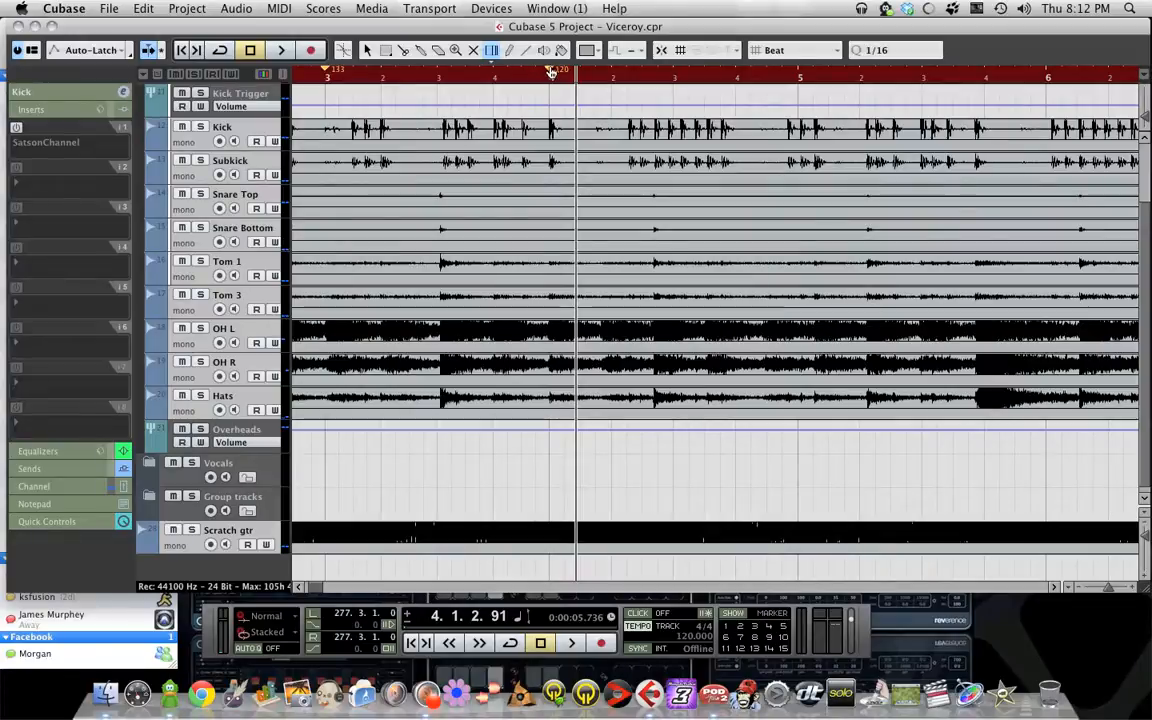
Erase the tempo event at bar 4 with the Time Warp tool
{"action": "left_click", "coordinate": [435, 52]}
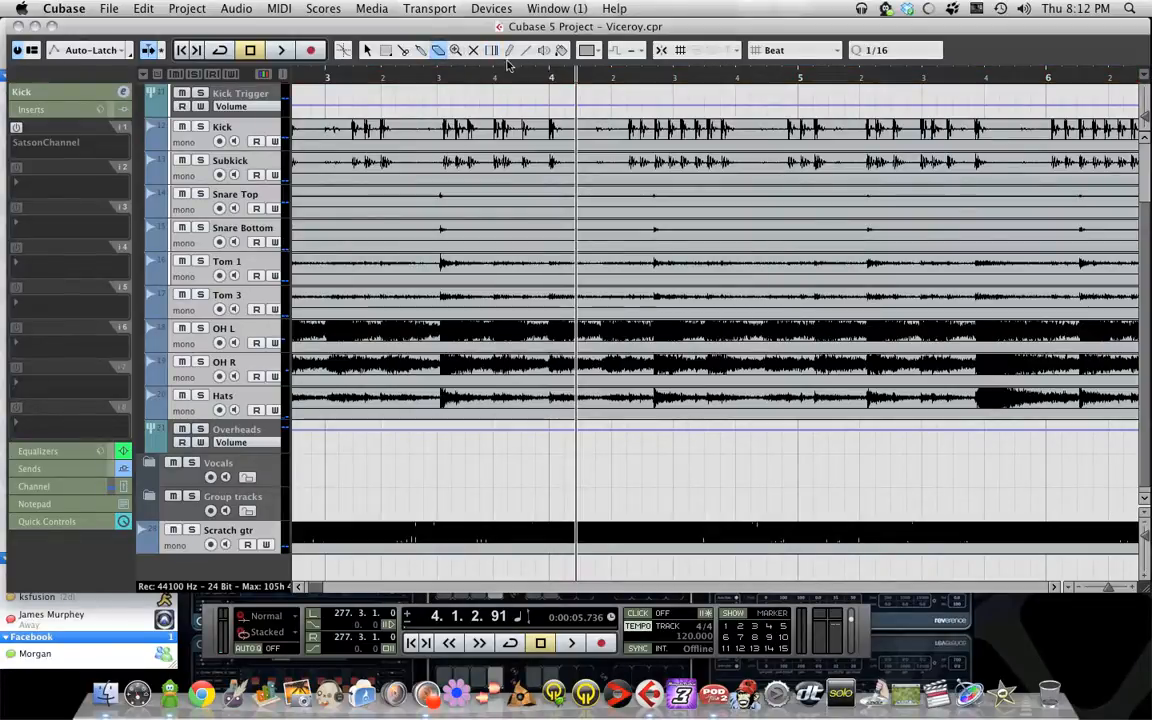
{"action": "left_click", "coordinate": [491, 50]}
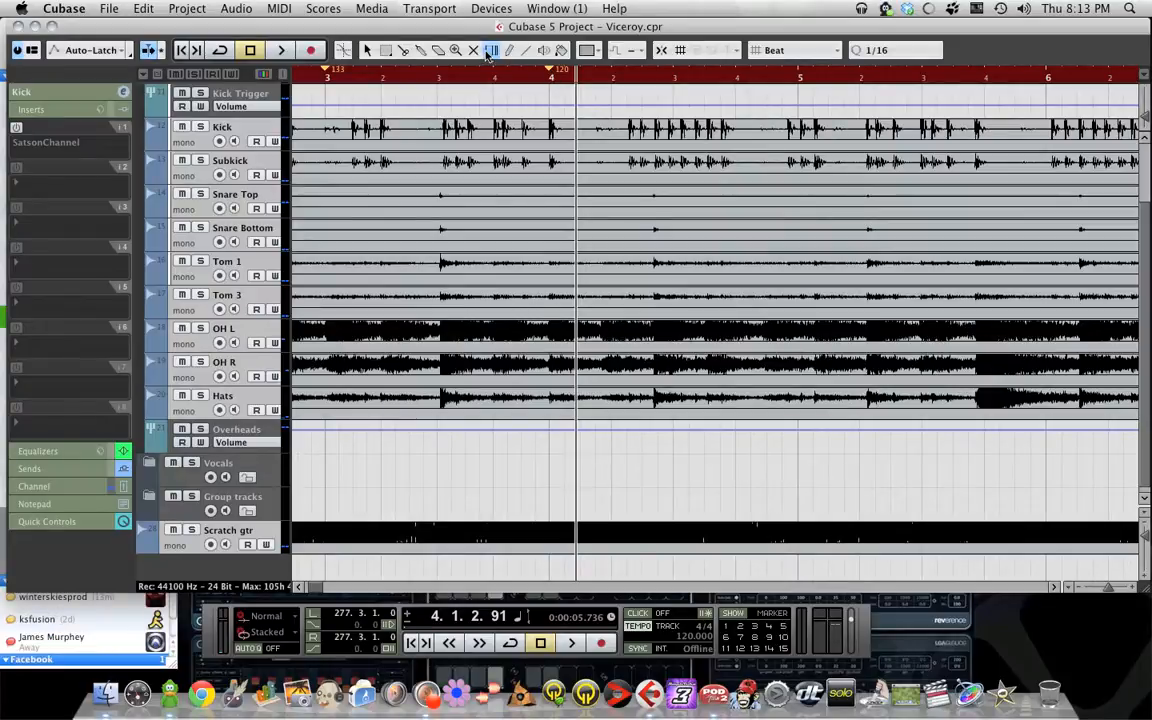
{"action": "left_click", "coordinate": [552, 70], "text": "shift"}
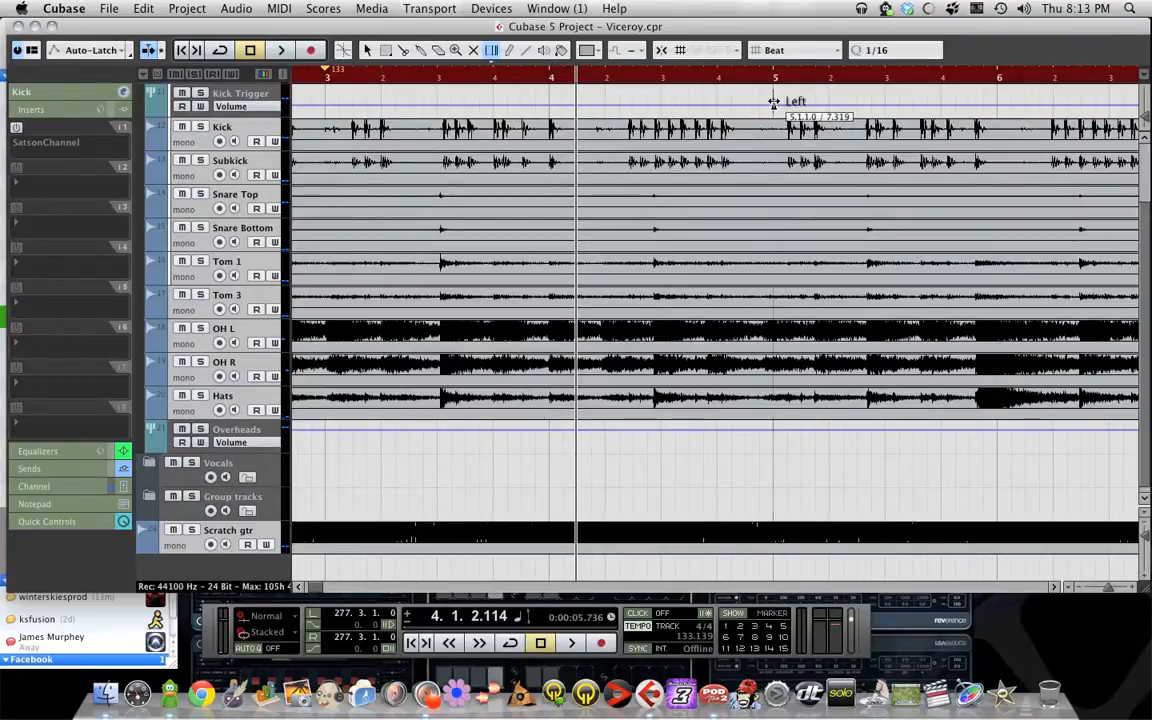
Warp the bar 5 gridline back to an earlier position and erase the tempo event created there
{"action": "mouse_move", "coordinate": [773, 101]}
{"action": "left_mouse_down"}
{"action": "mouse_move", "coordinate": [676, 109]}
{"action": "mouse_move", "coordinate": [795, 110]}
{"action": "mouse_move", "coordinate": [744, 110]}
{"action": "left_mouse_up"}
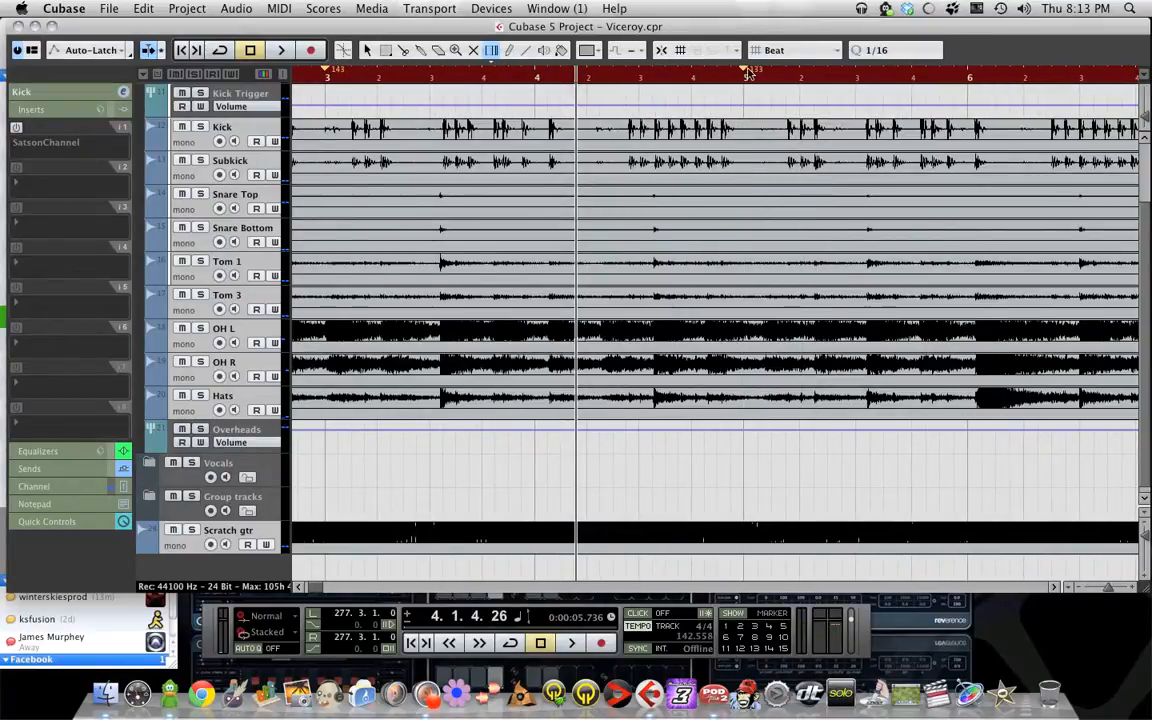
{"action": "left_click", "coordinate": [745, 73], "text": "shift"}
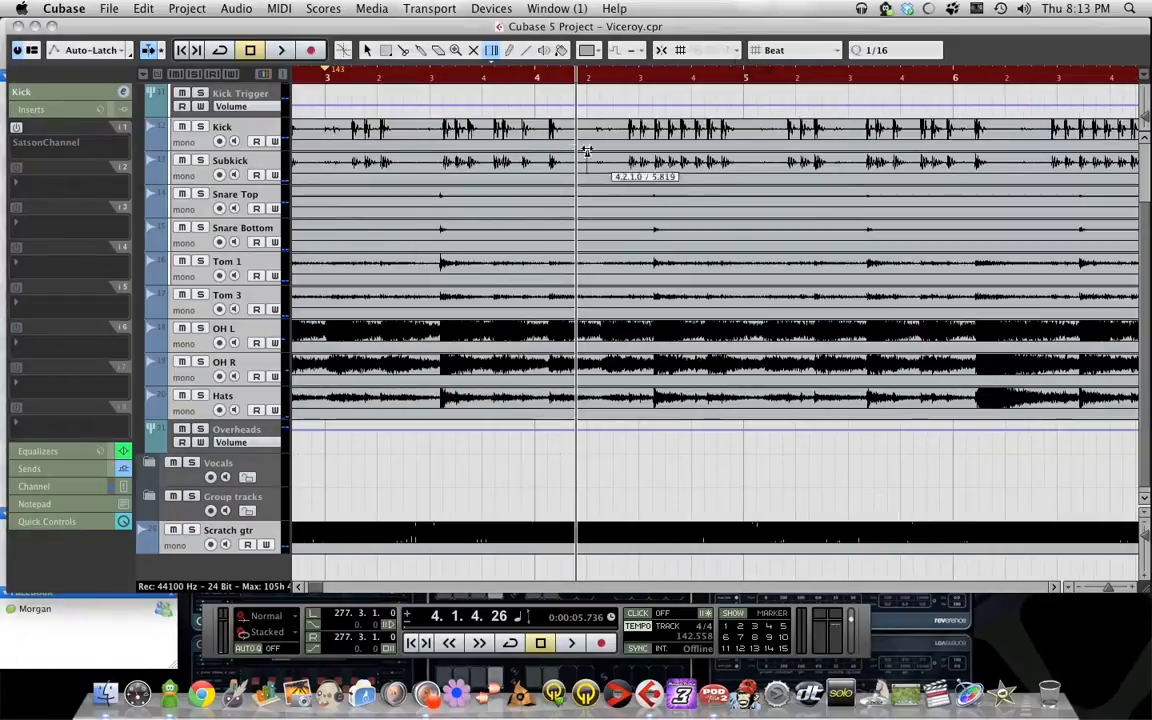
Play from just before bar 3 past bar 4, and warp the bar 4 gridline forward onto the kick hit
{"action": "left_click", "coordinate": [307, 78]}
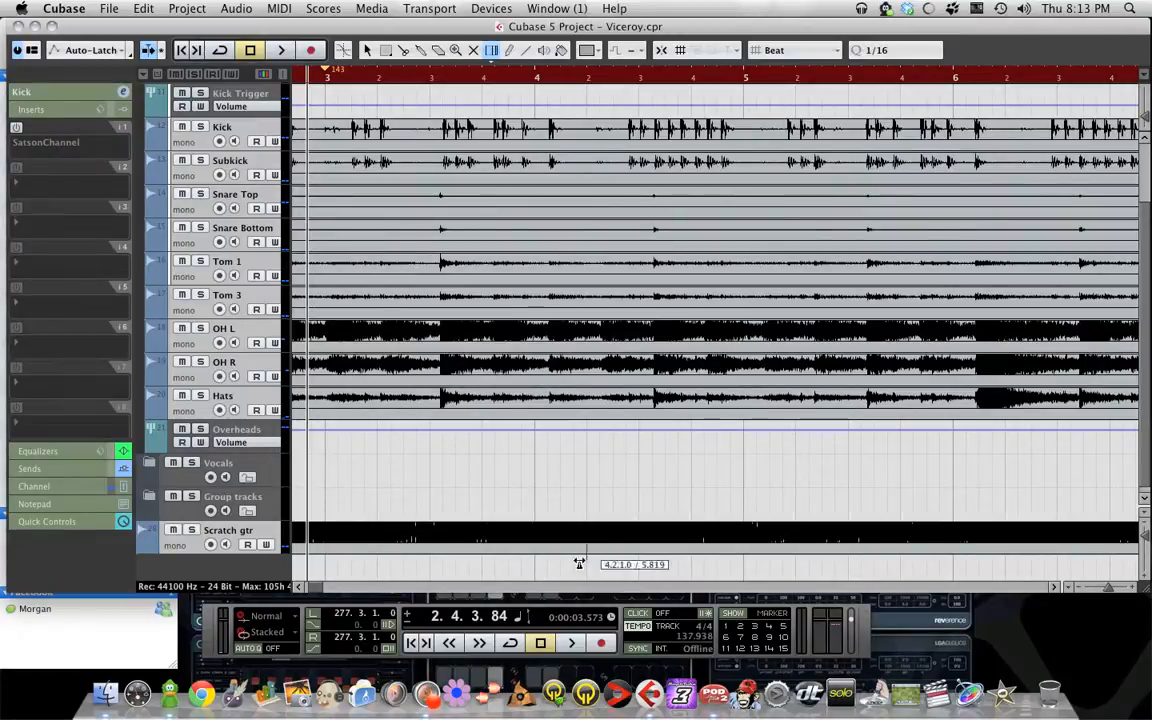
{"action": "left_click", "coordinate": [570, 644]}
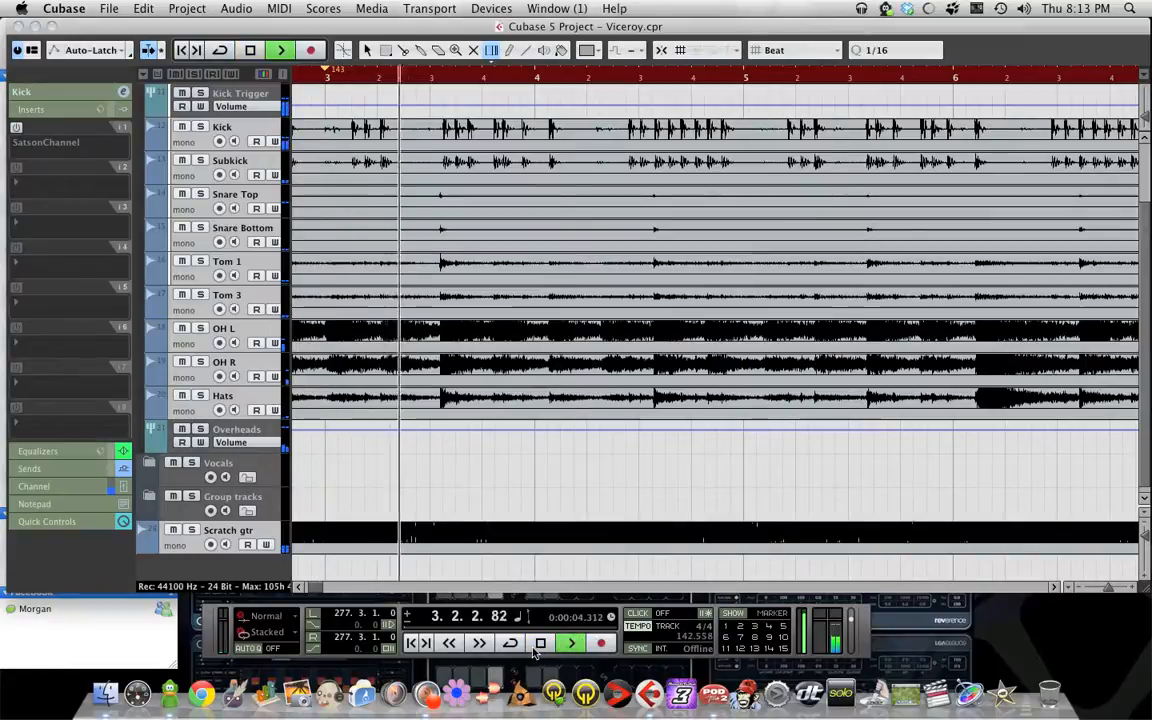
{"action": "left_click", "coordinate": [540, 644]}
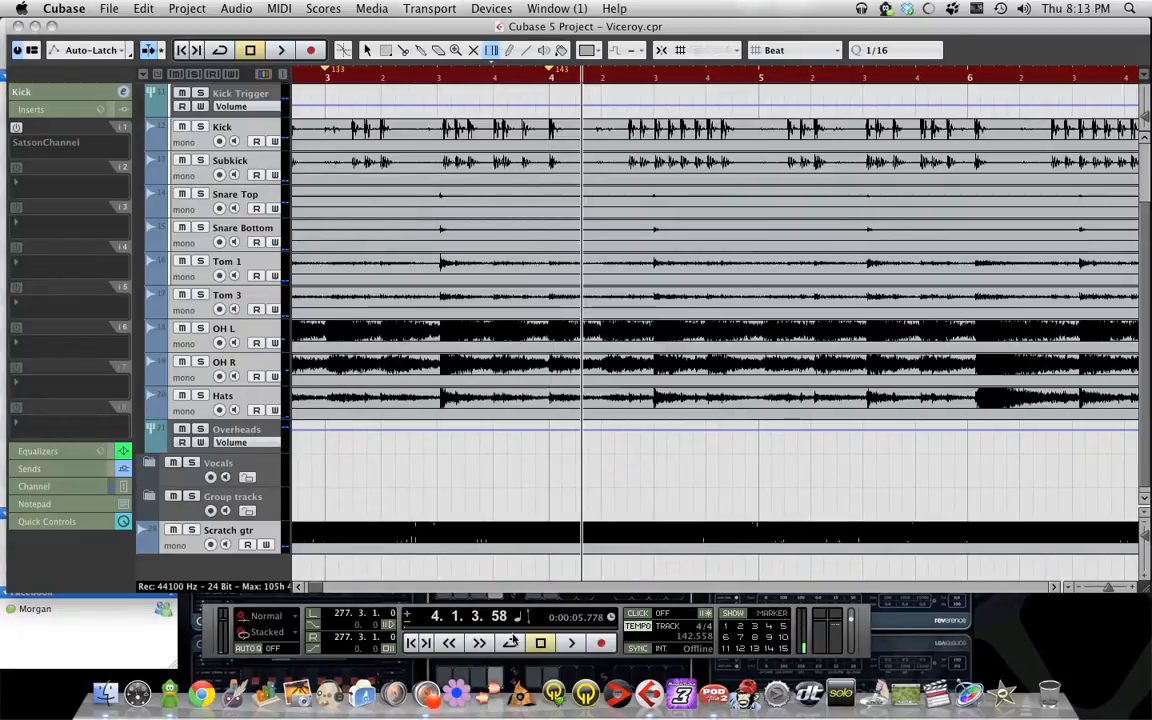
Rewind and play past bar 5, and warp the bar 5 gridline slightly forward onto the nearby drum hit
{"action": "left_click", "coordinate": [452, 644]}
{"action": "left_click", "coordinate": [573, 644]}
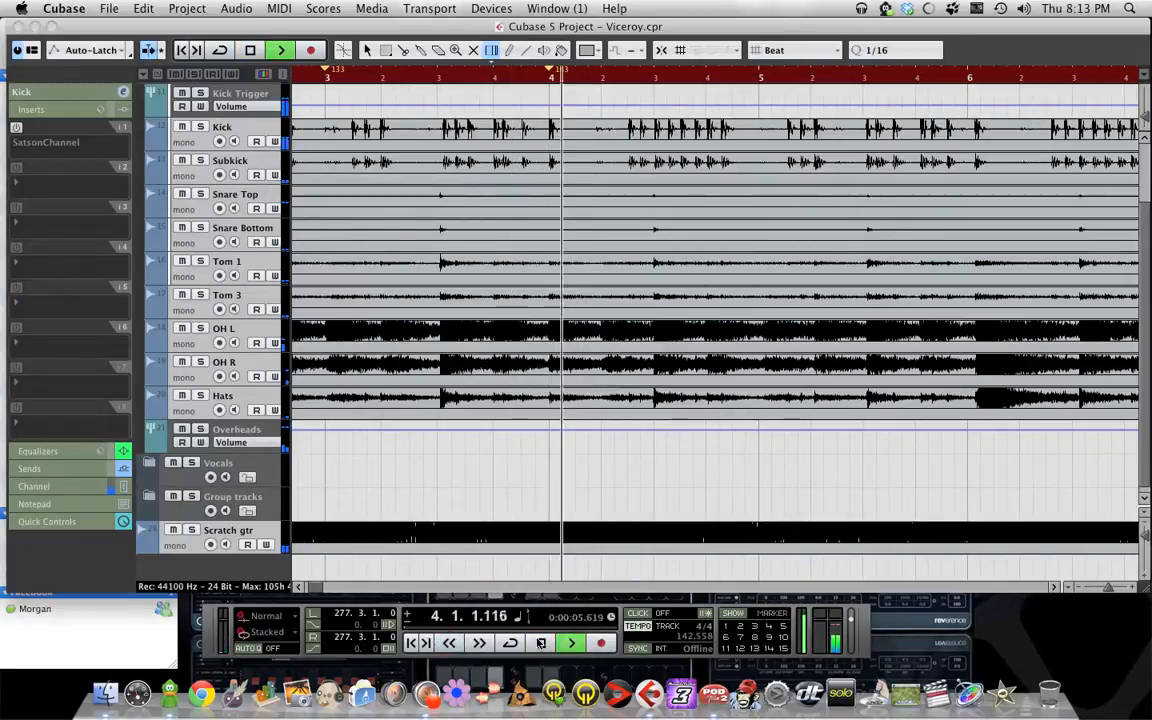
{"action": "left_click", "coordinate": [540, 643]}
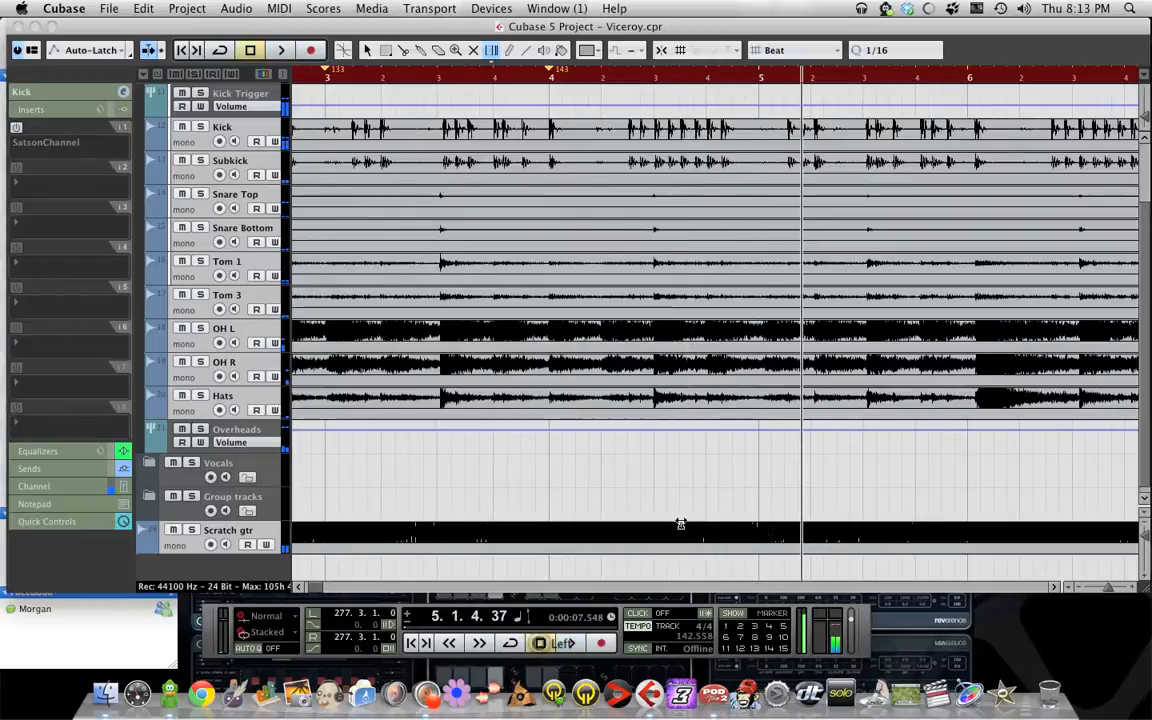
{"action": "left_click", "coordinate": [762, 462]}
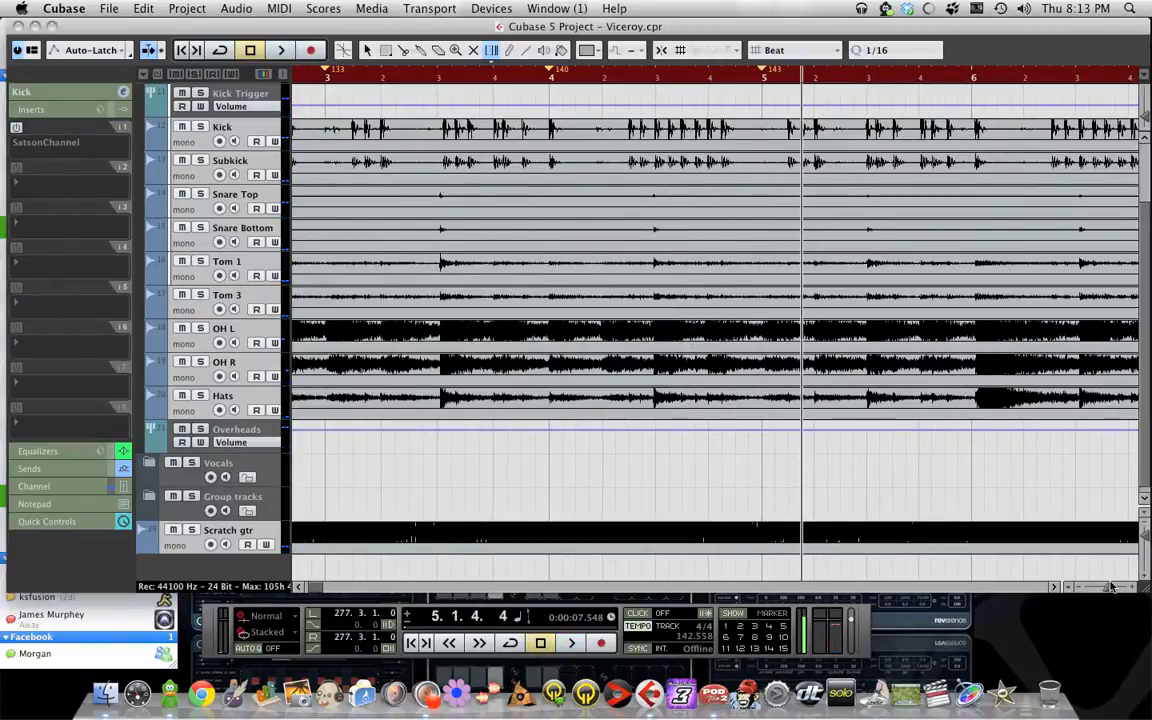
Turn on the metronome click and play from the project start past bar 5 to check the warped grid against the drums
{"action": "left_click_drag", "start_coordinate": [1112, 587], "coordinate": [1106, 588]}
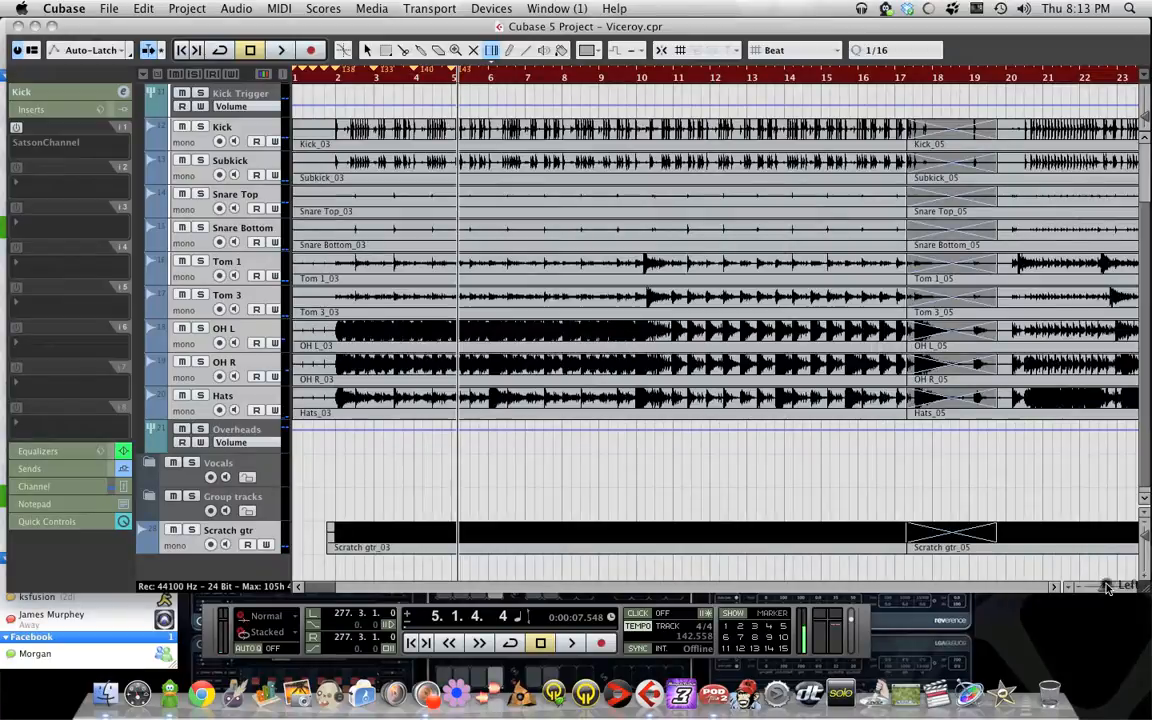
{"action": "left_click", "coordinate": [412, 645]}
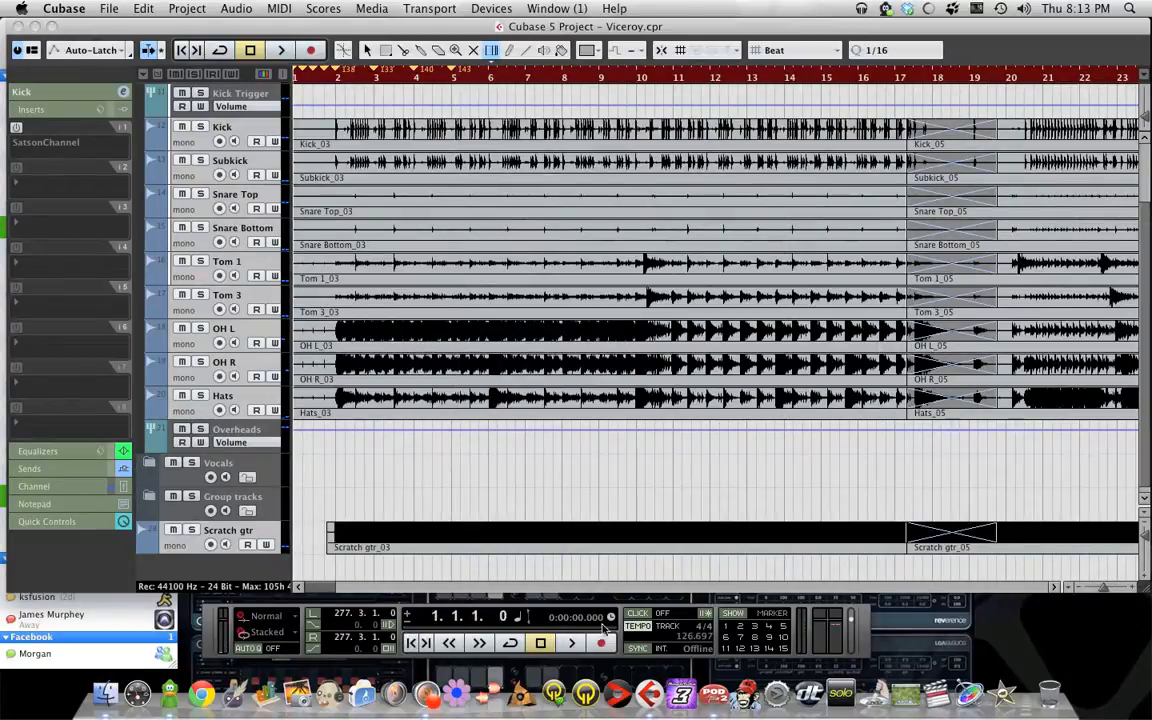
{"action": "left_click", "coordinate": [636, 613]}
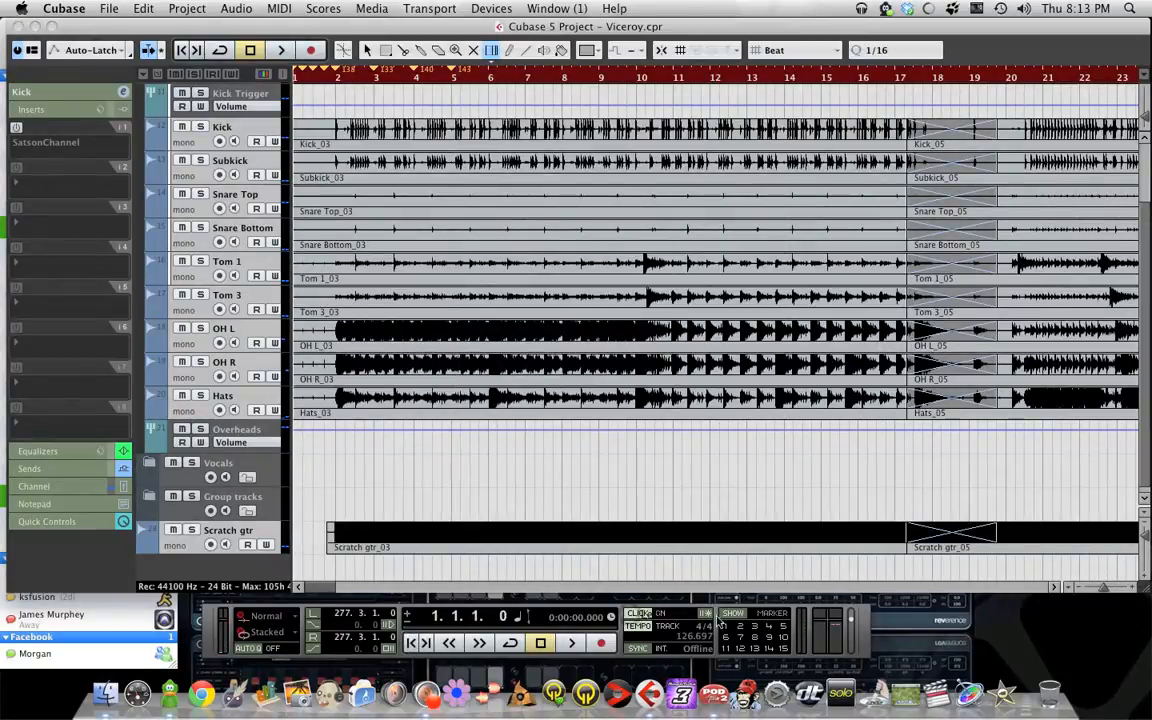
{"action": "left_click", "coordinate": [571, 643]}
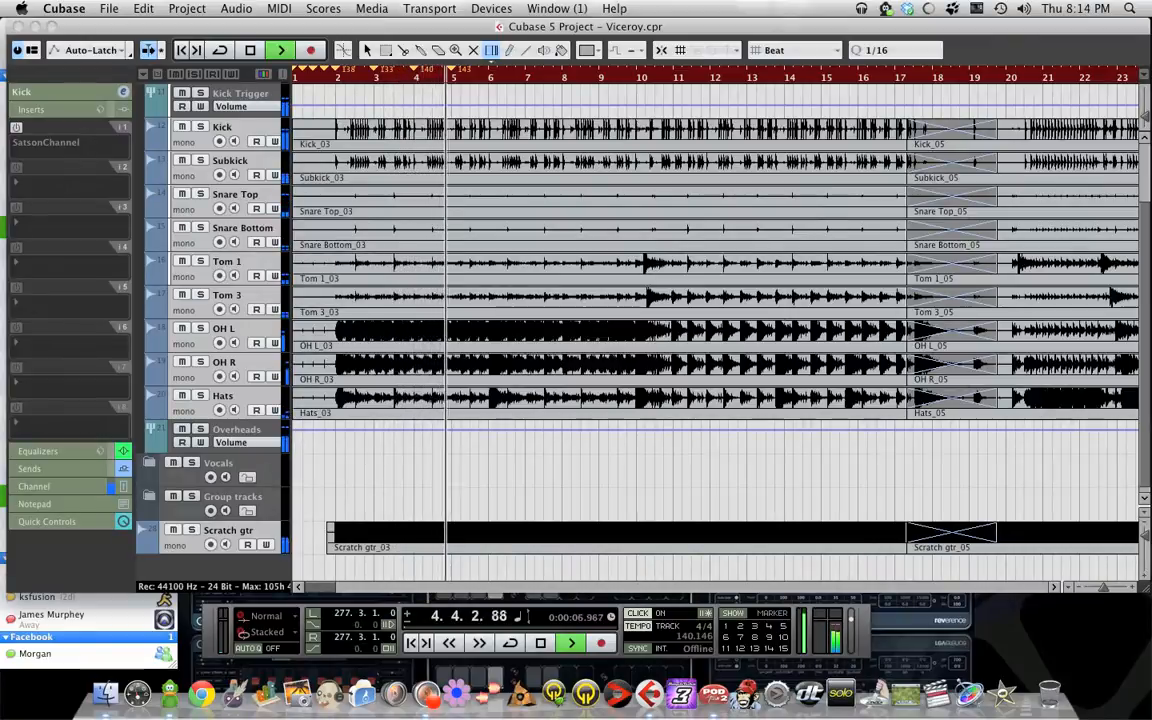
{"action": "key", "text": "space"}
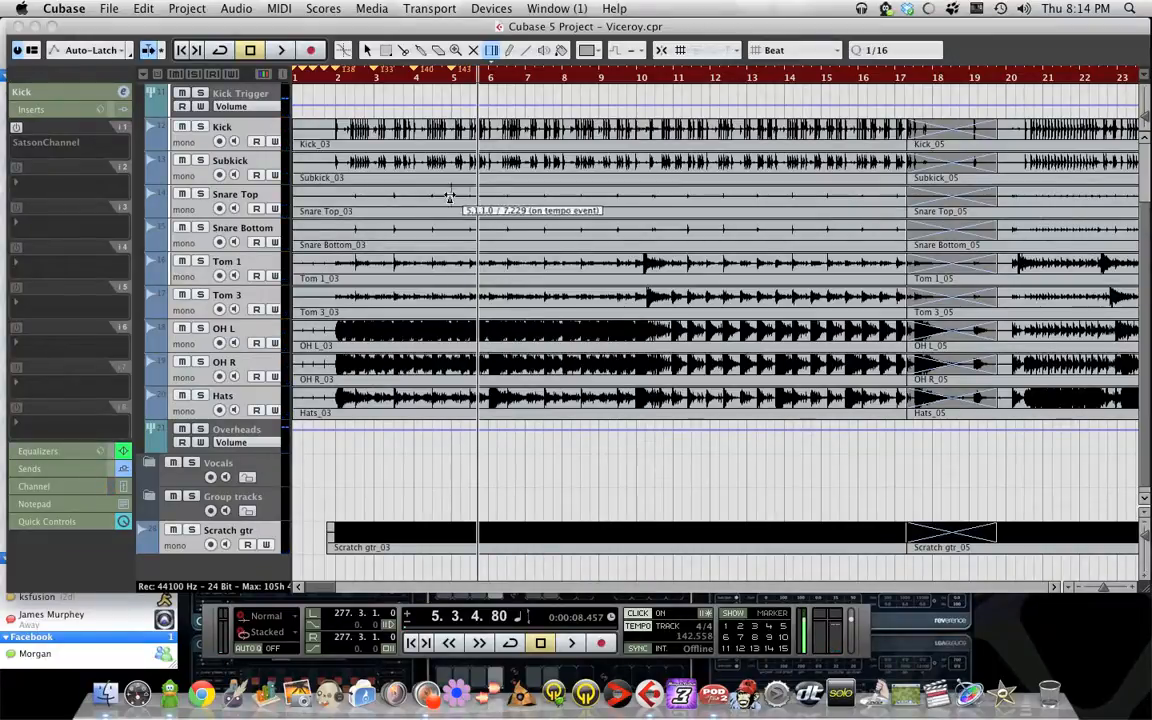
Place the playhead within bars 2, 3, 4 and 5 in turn to read each bar's tempo
{"action": "left_click", "coordinate": [367, 51]}
{"action": "left_click", "coordinate": [359, 78]}
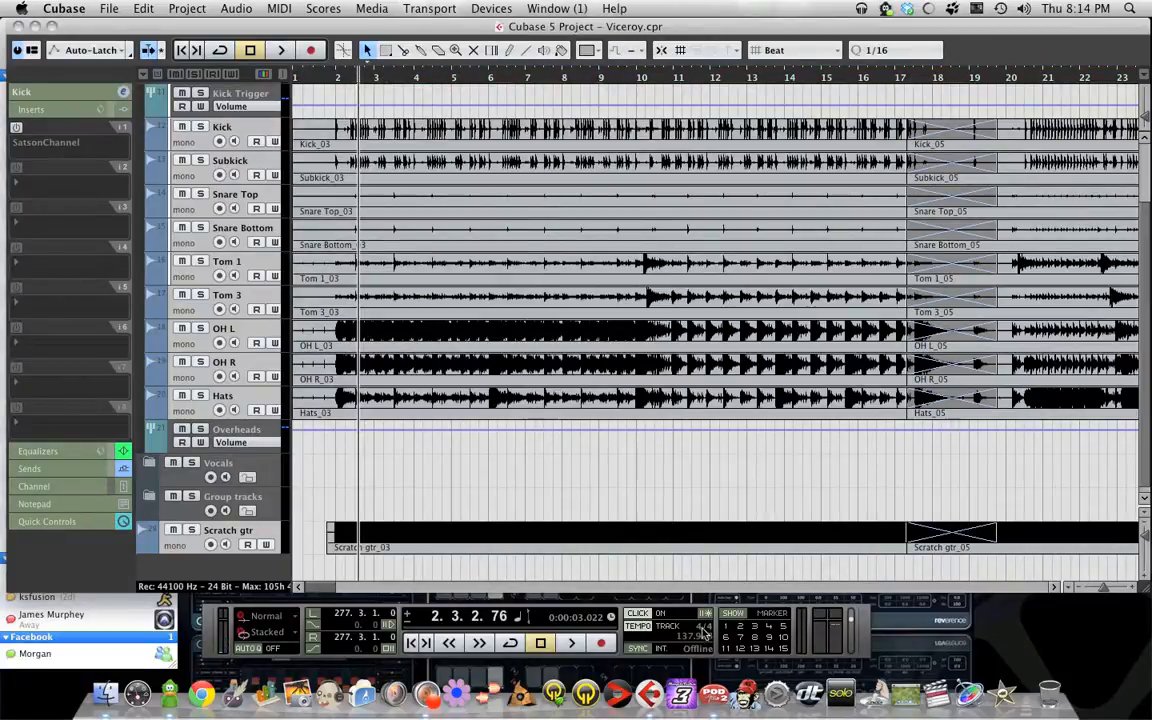
{"action": "left_click", "coordinate": [398, 78]}
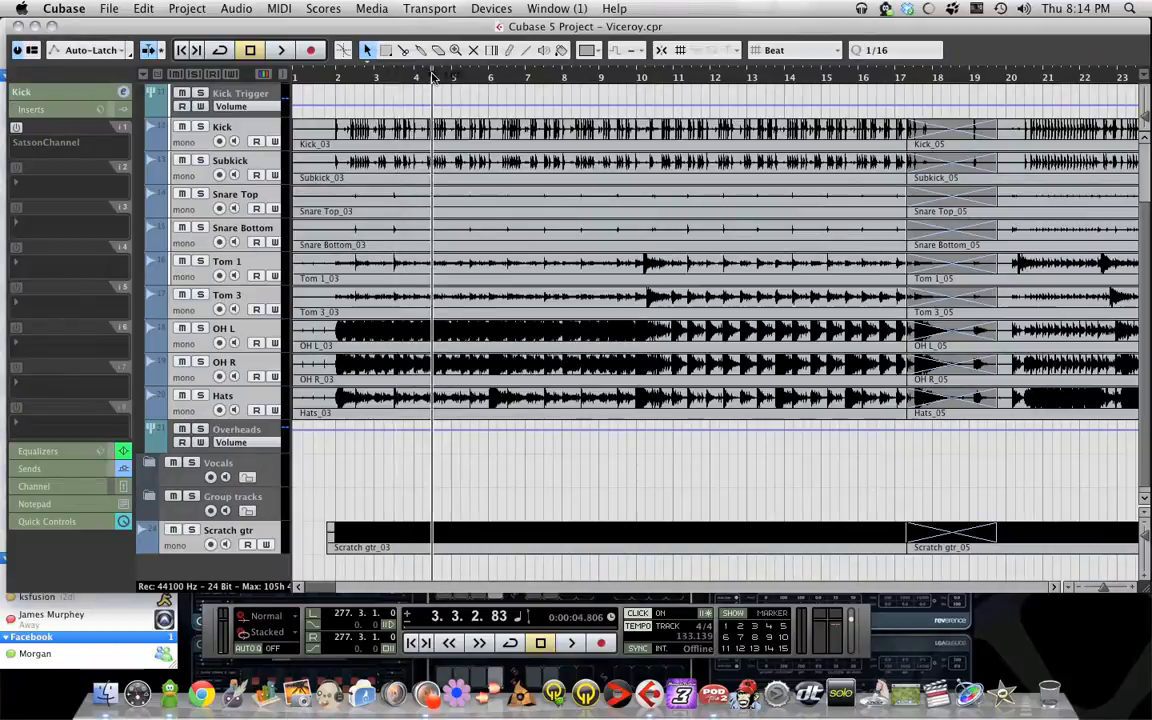
{"action": "left_click", "coordinate": [432, 78]}
{"action": "left_click", "coordinate": [471, 78]}
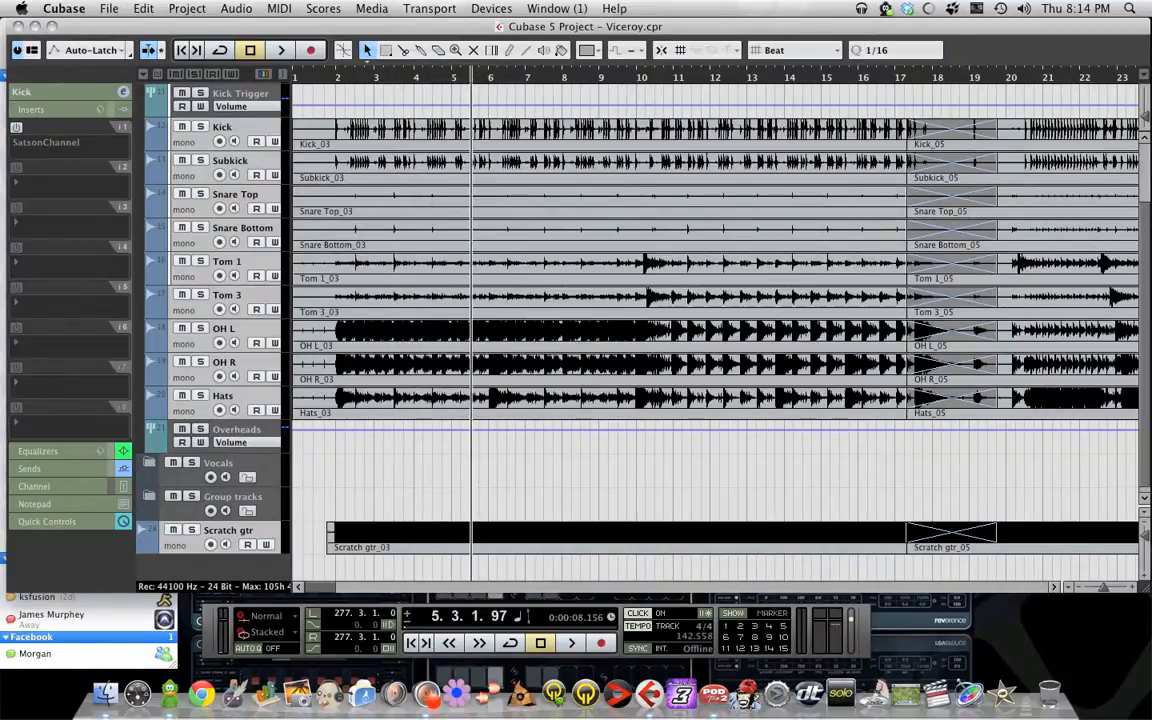
Open the Tempo Track Editor to review the tempo changes over the first five bars, and close it
{"action": "left_click_drag", "start_coordinate": [1104, 587], "coordinate": [1101, 586]}
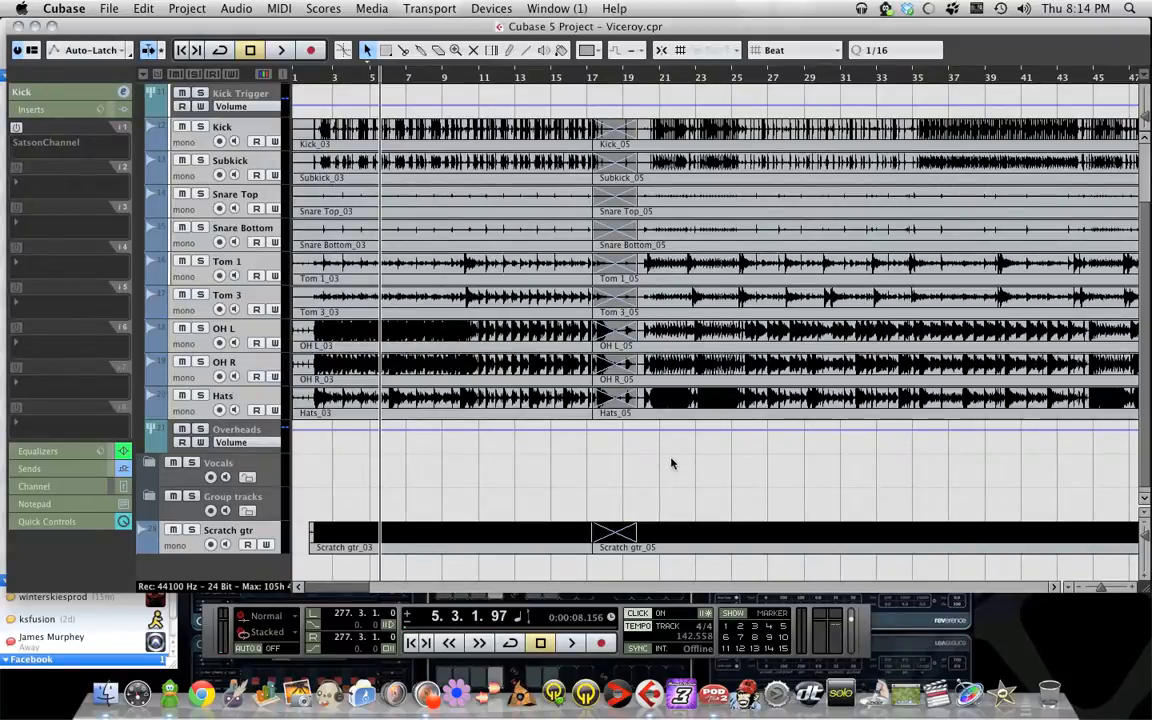
{"action": "key", "text": "super+t"}
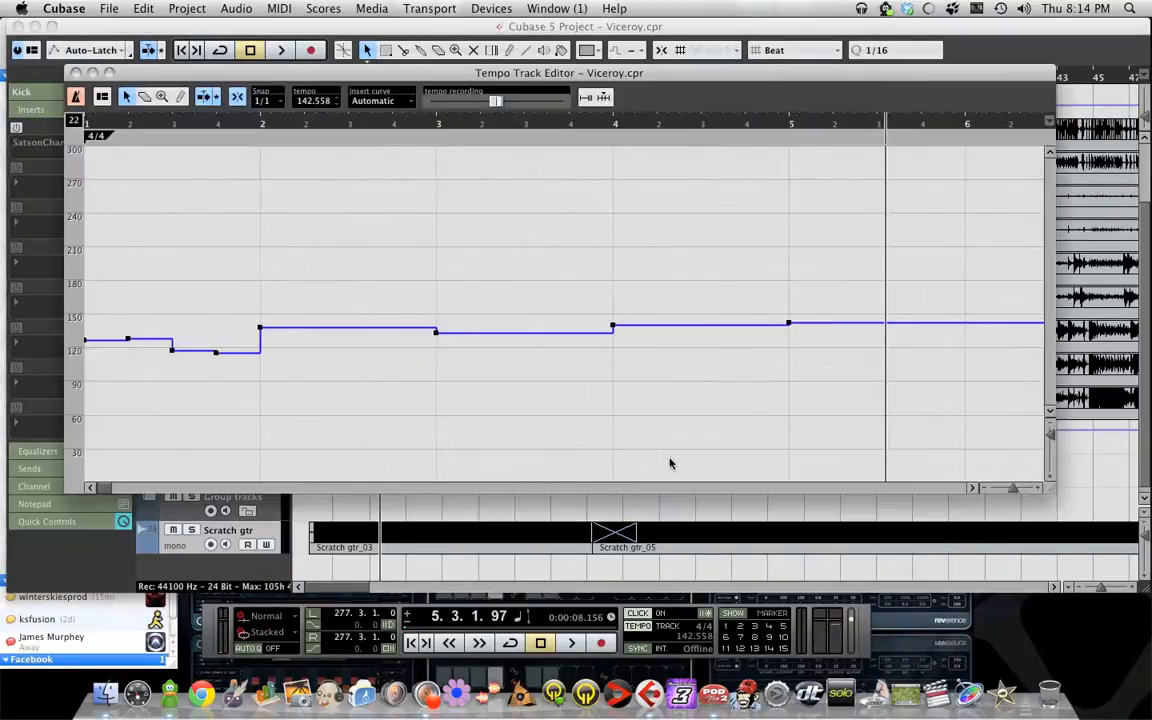
{"action": "left_click_drag", "start_coordinate": [1022, 488], "coordinate": [1011, 490]}
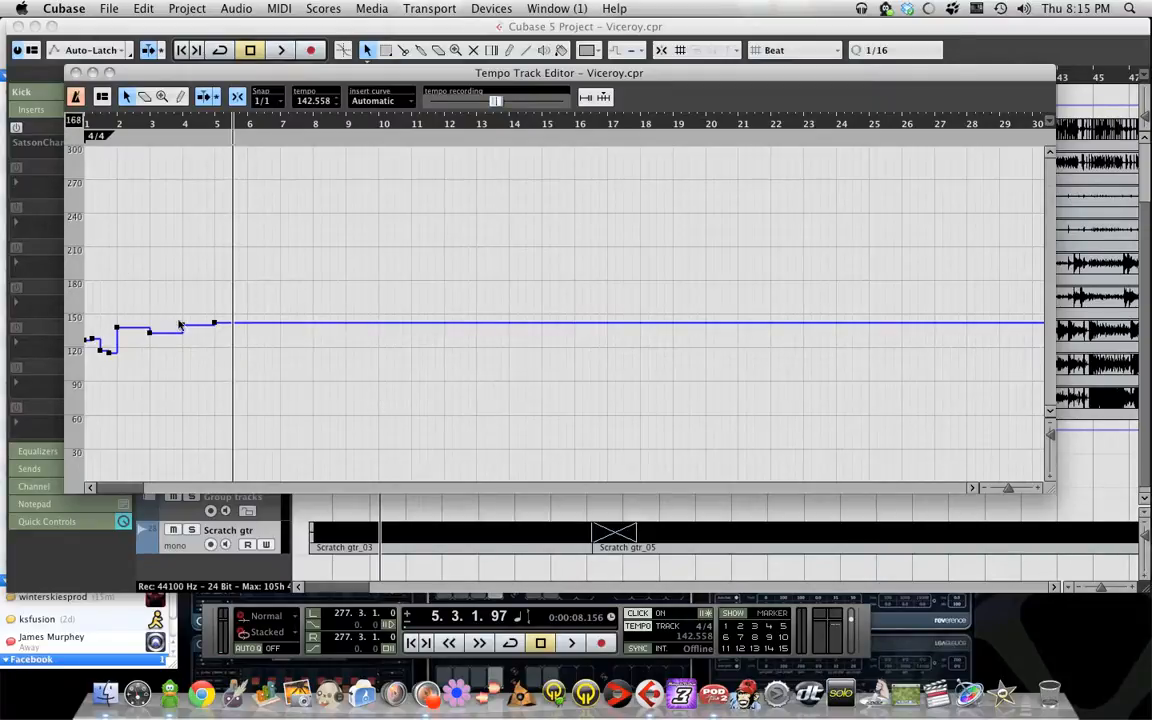
{"action": "left_click", "coordinate": [75, 73]}
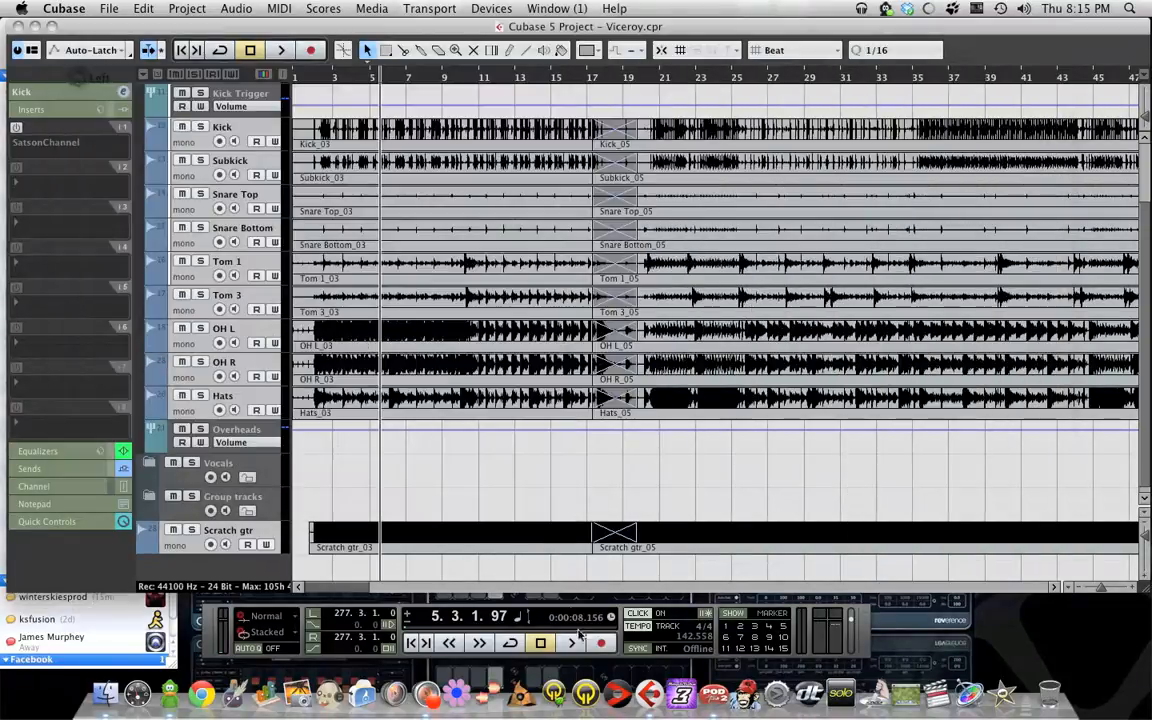